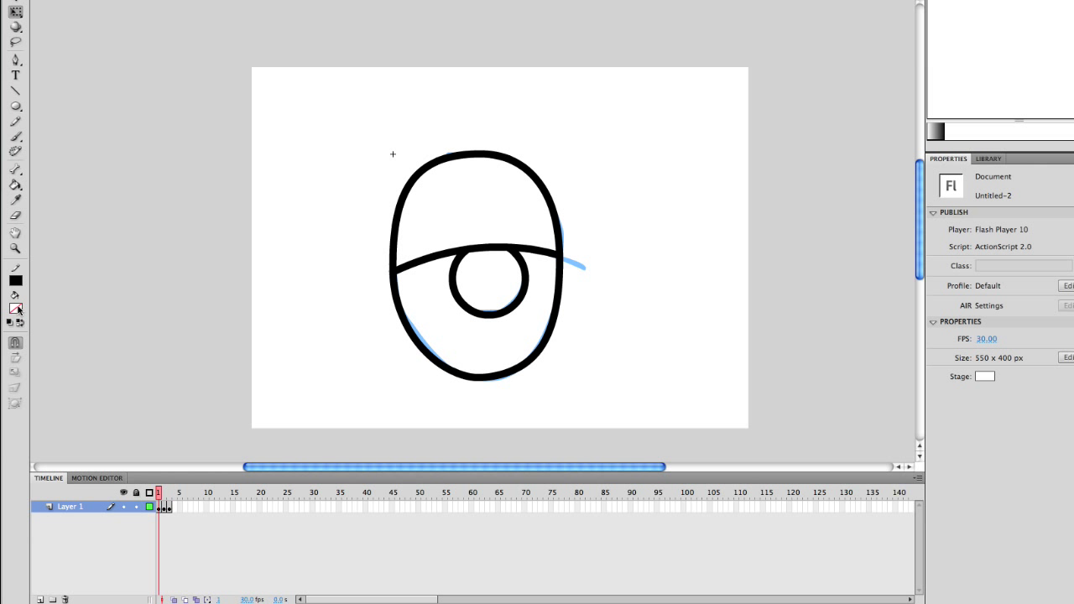
Fill the eyelid and the eyeball area around the pupil with white on frame 1.
left_click(15, 309)
left_click(28, 330)
left_click(15, 184)
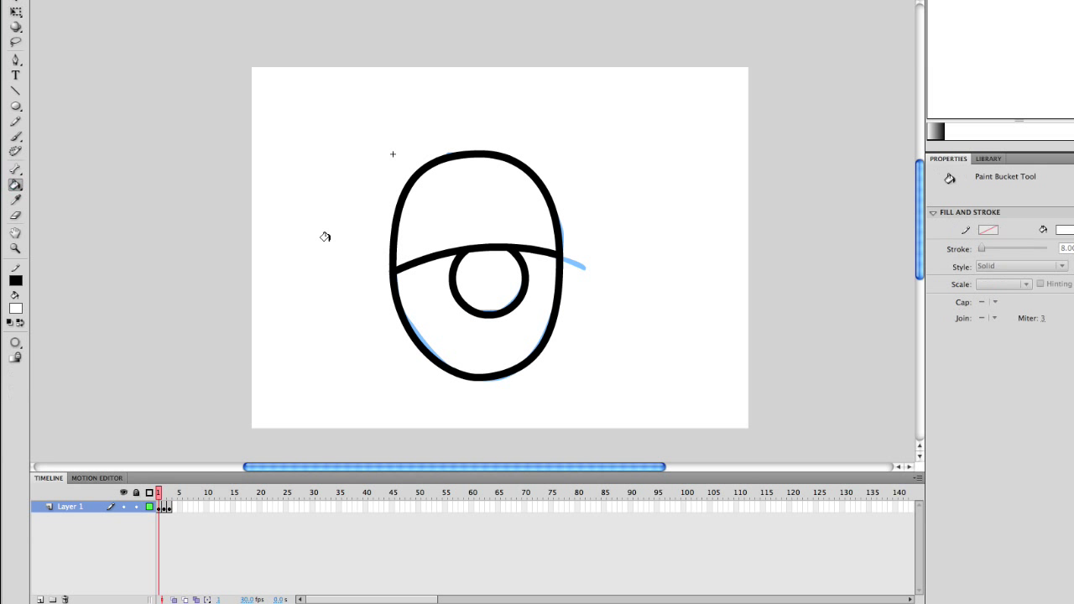
left_click(535, 262)
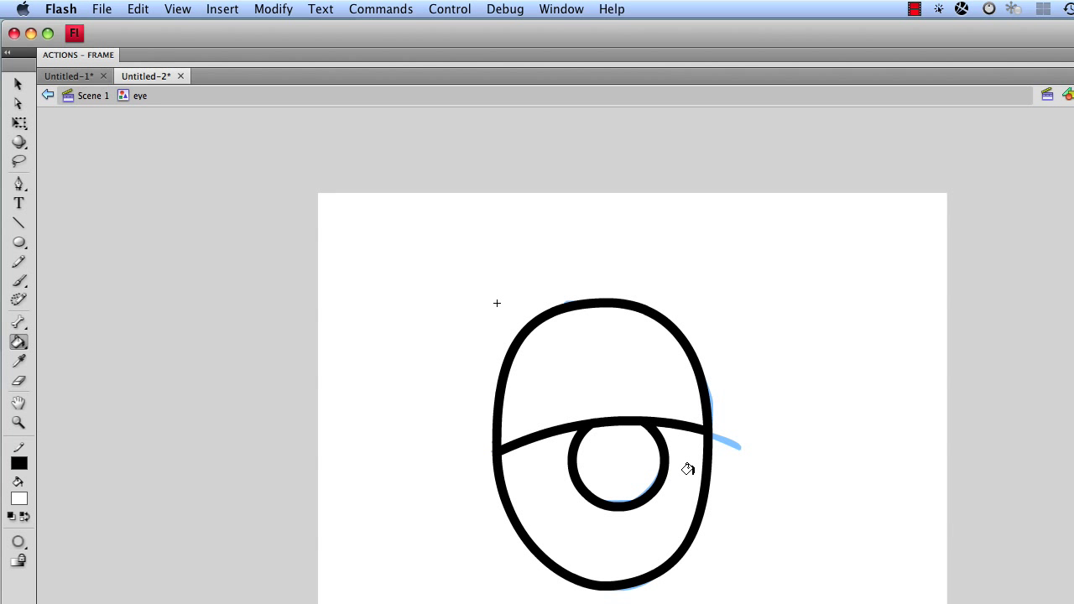
Change the stage background colour to the blue swatch.
left_click(18, 84)
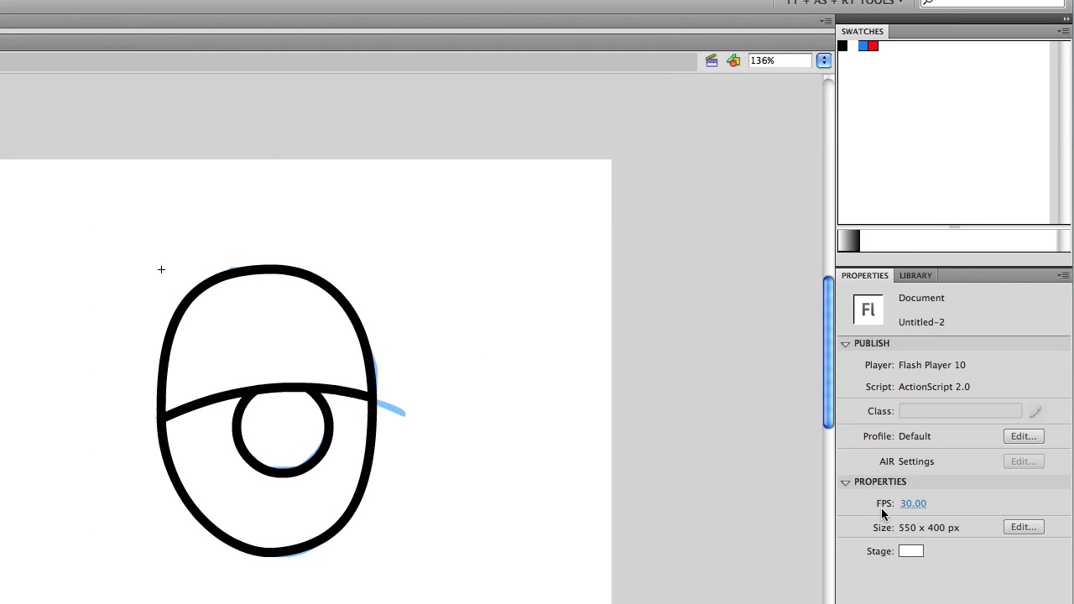
left_click(911, 551)
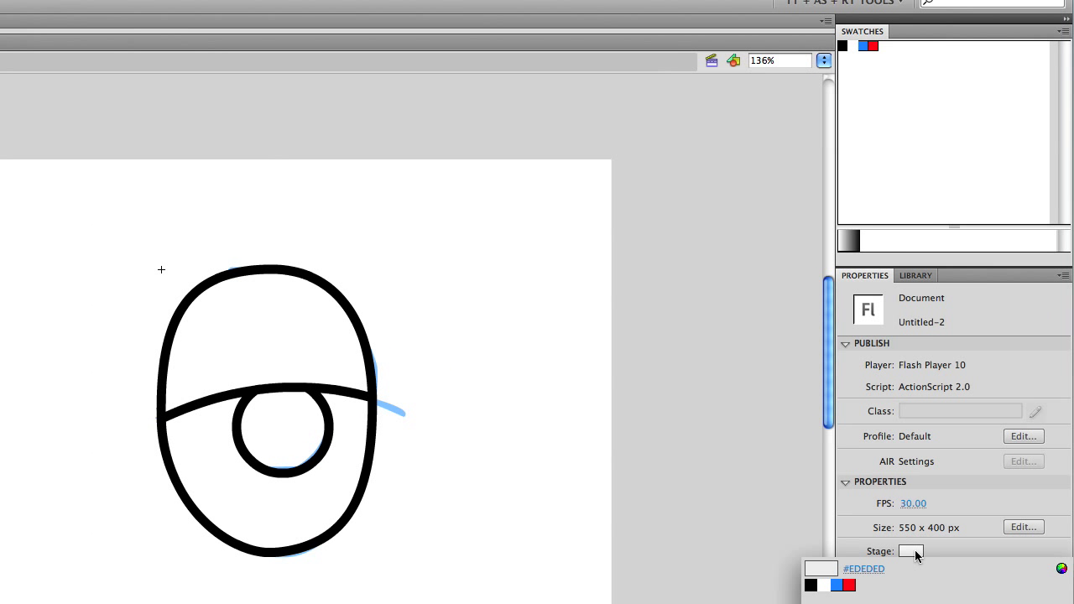
left_click(844, 579)
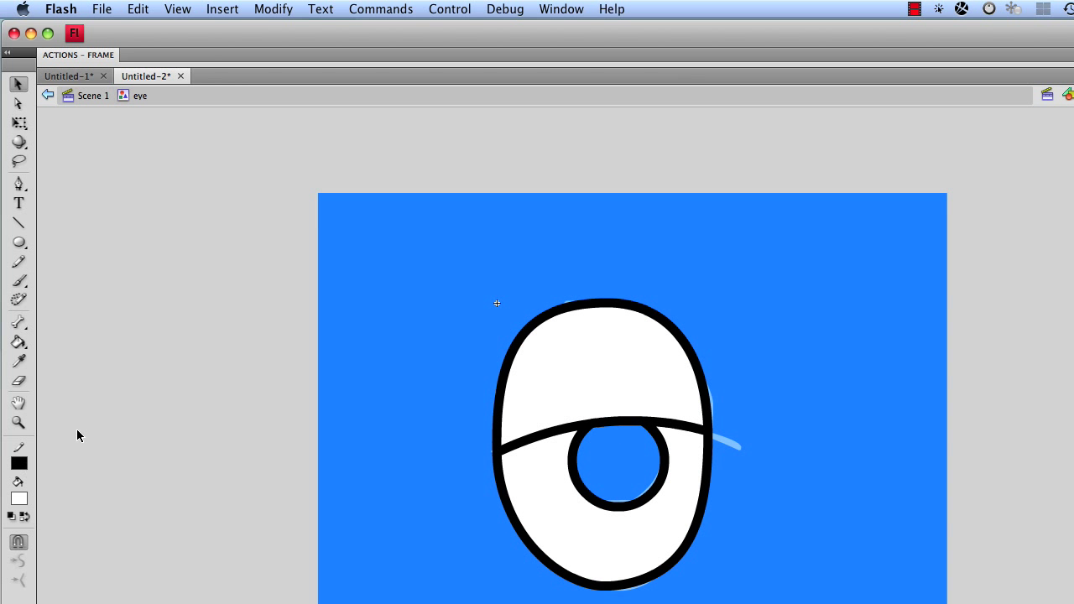
Draw a small white, black-outlined circle as a highlight in the upper part of the pupil on frame 1, and go to frame 2.
left_click(19, 242)
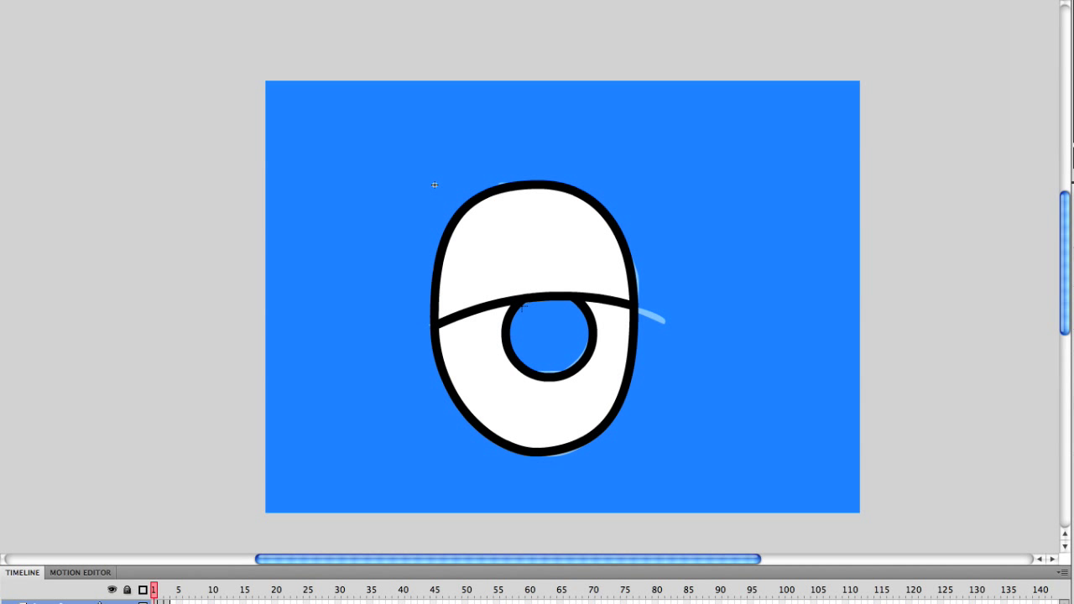
left_click_drag(523, 305, 560, 334)
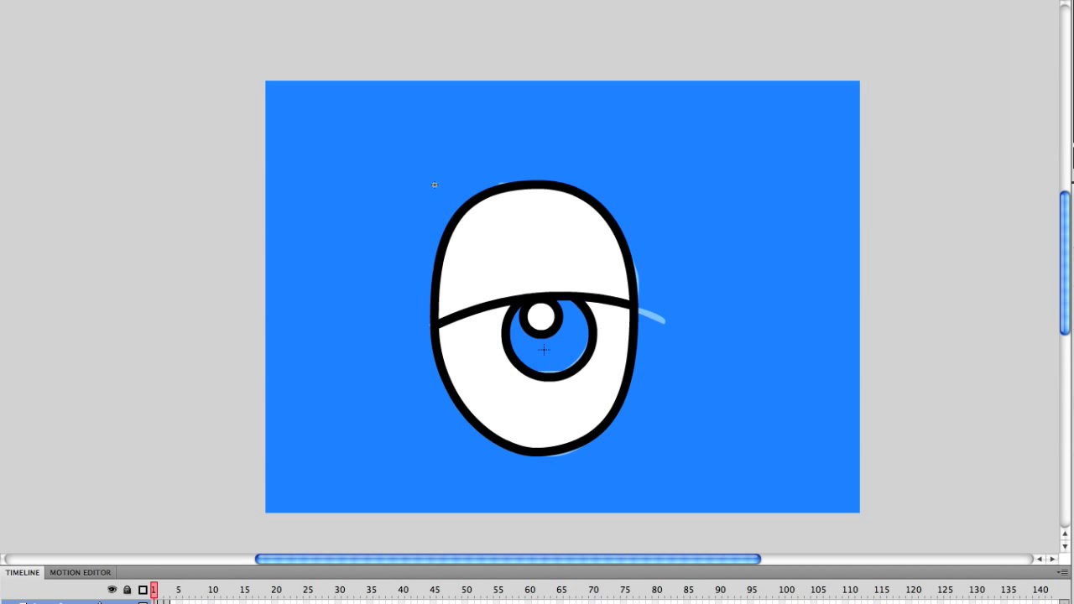
left_click(160, 598)
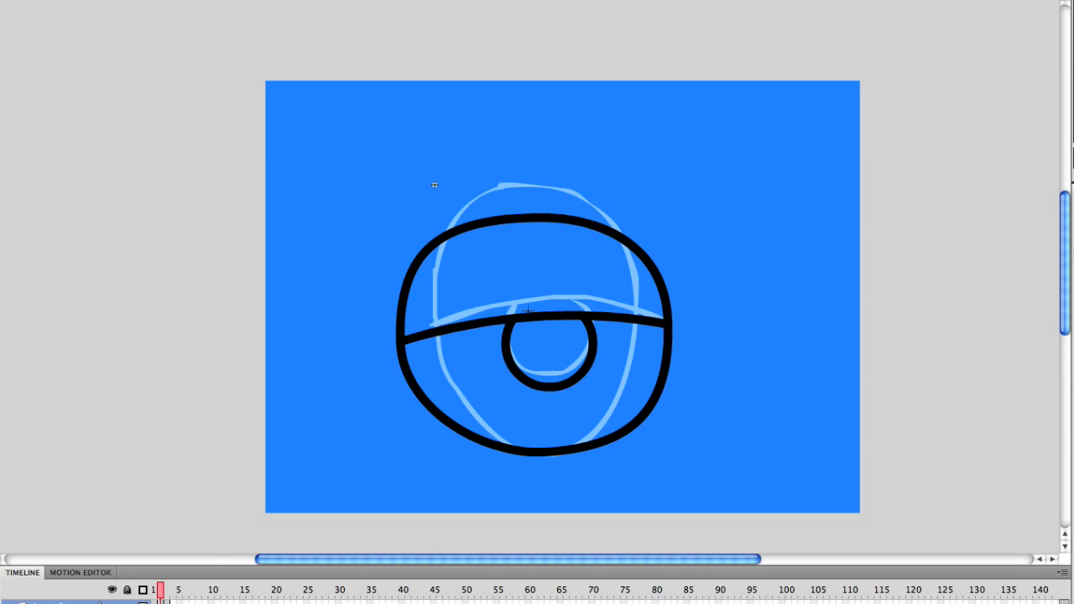
left_click_drag(515, 318, 550, 355)
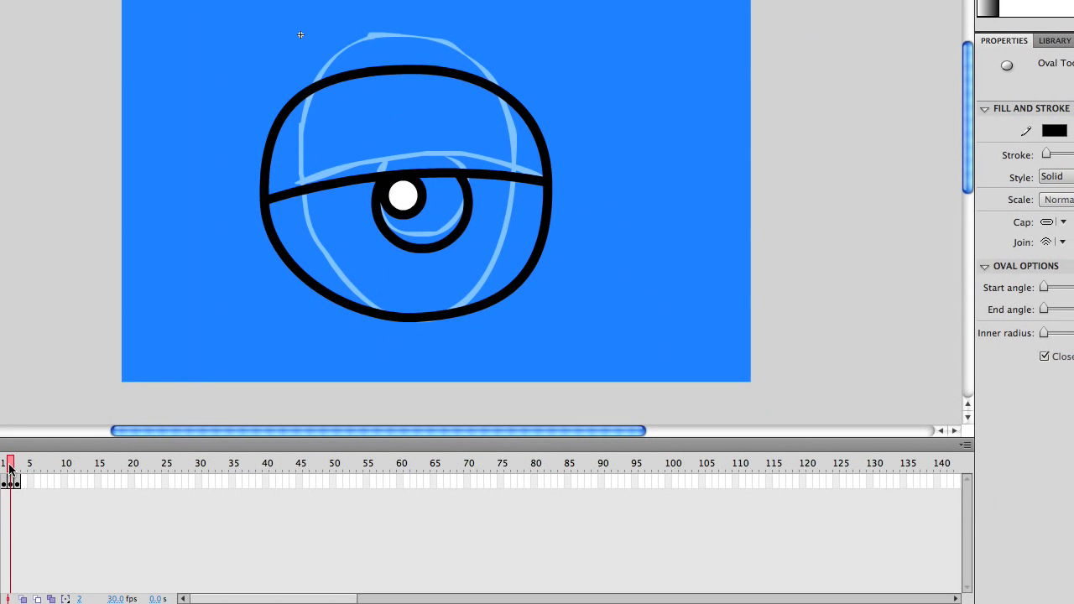
left_click_drag(8, 470, 9, 470)
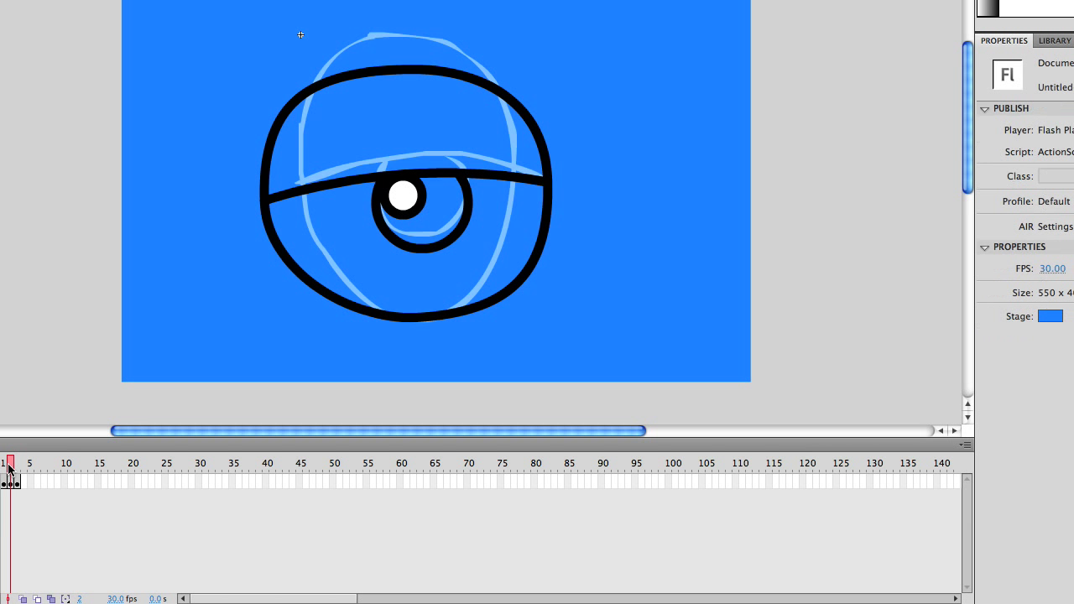
key("super+z")
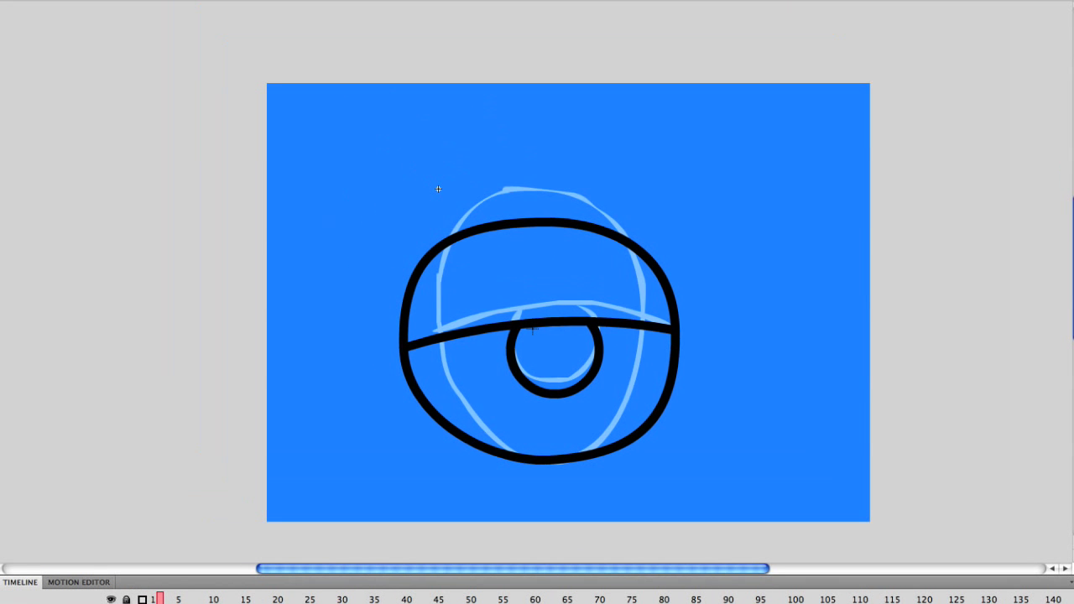
Draw a small white oval highlight just under the eyelid line in the pupil on frame 2, and compare it with the neighbouring frames.
left_click_drag(399, 177, 420, 209)
left_click_drag(554, 358, 566, 362)
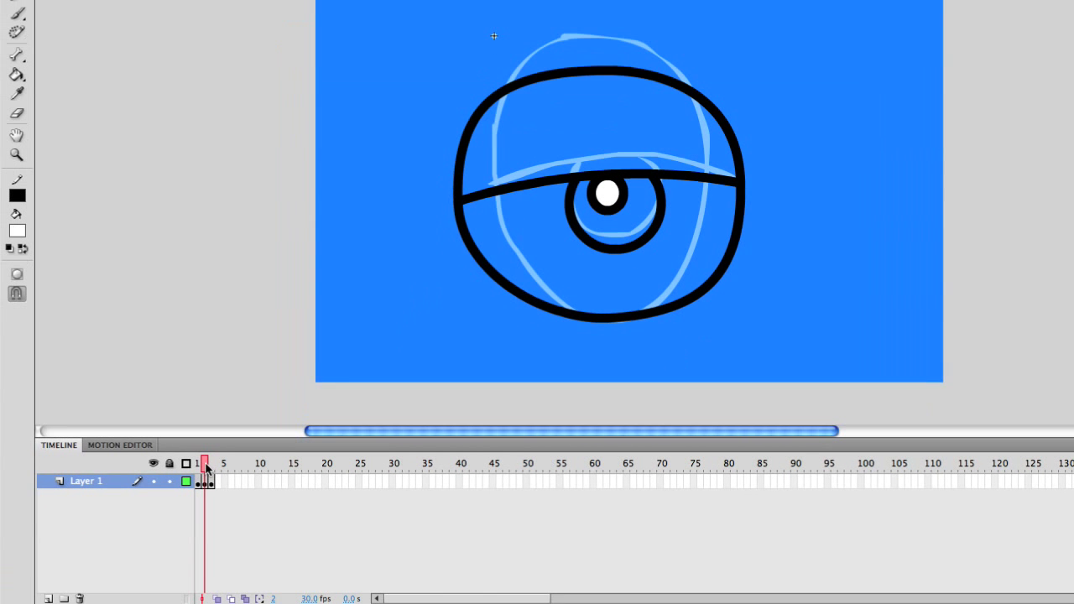
left_click(157, 603)
left_click_drag(202, 460, 210, 458)
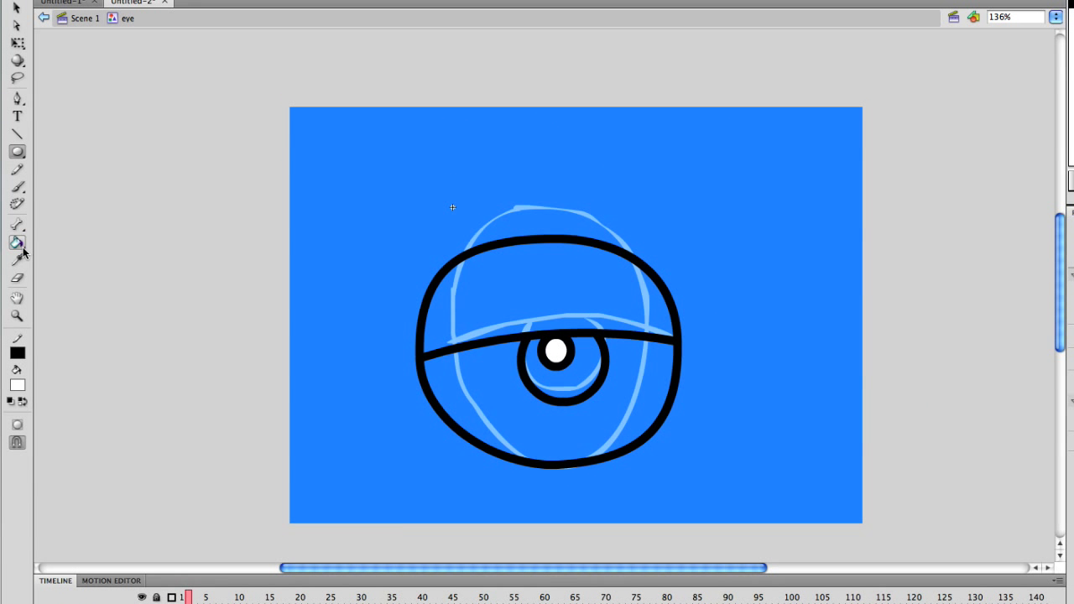
Fill the eyelid and the lower eyeball area with white on frames 2 and 3.
left_click(17, 243)
left_click(496, 263)
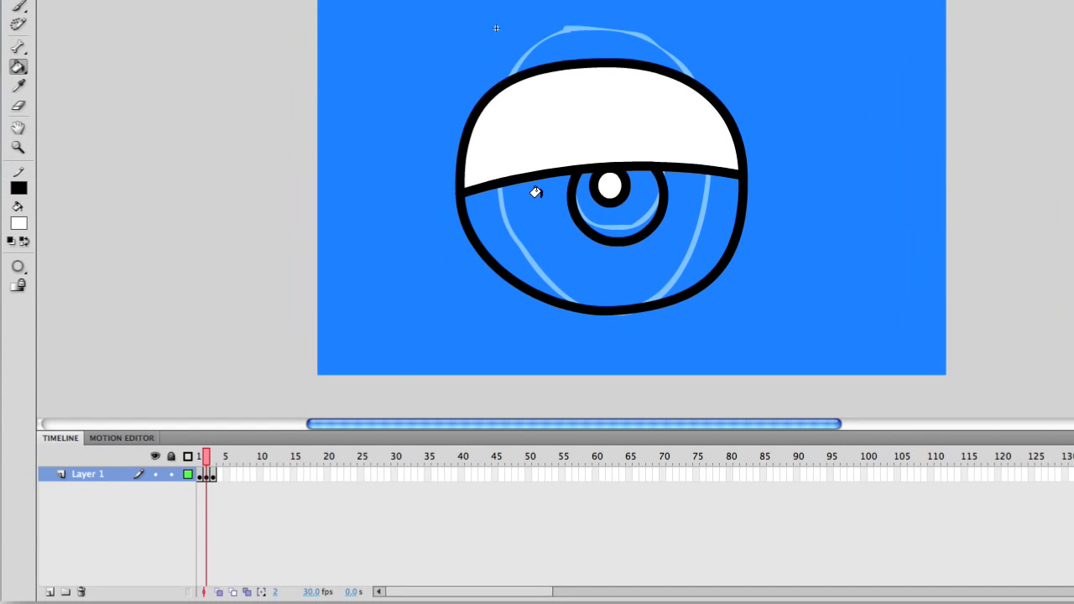
left_click(535, 192)
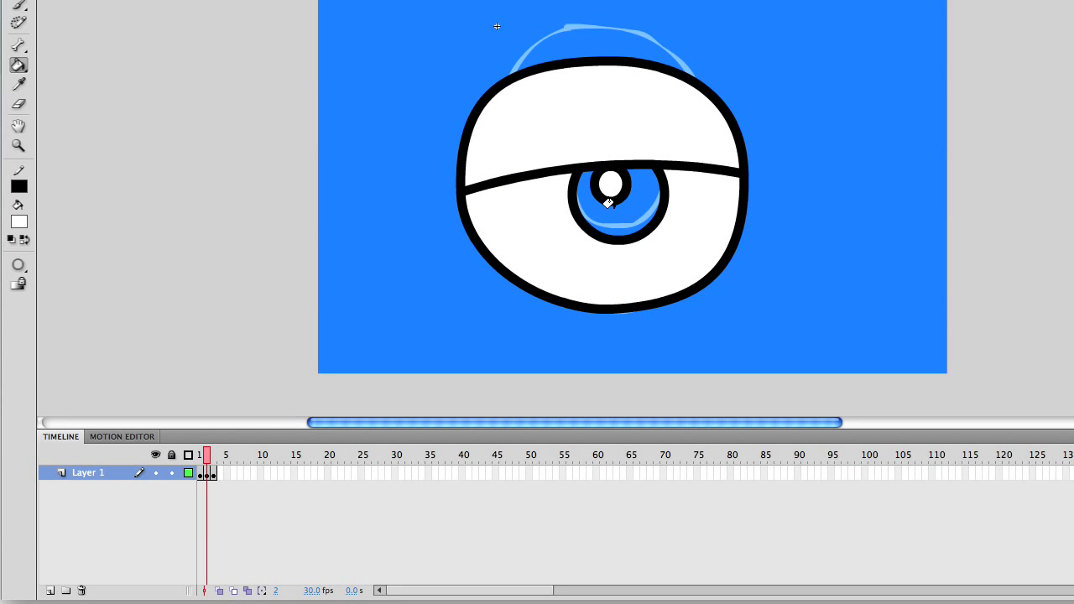
left_click(216, 470)
left_click(584, 175)
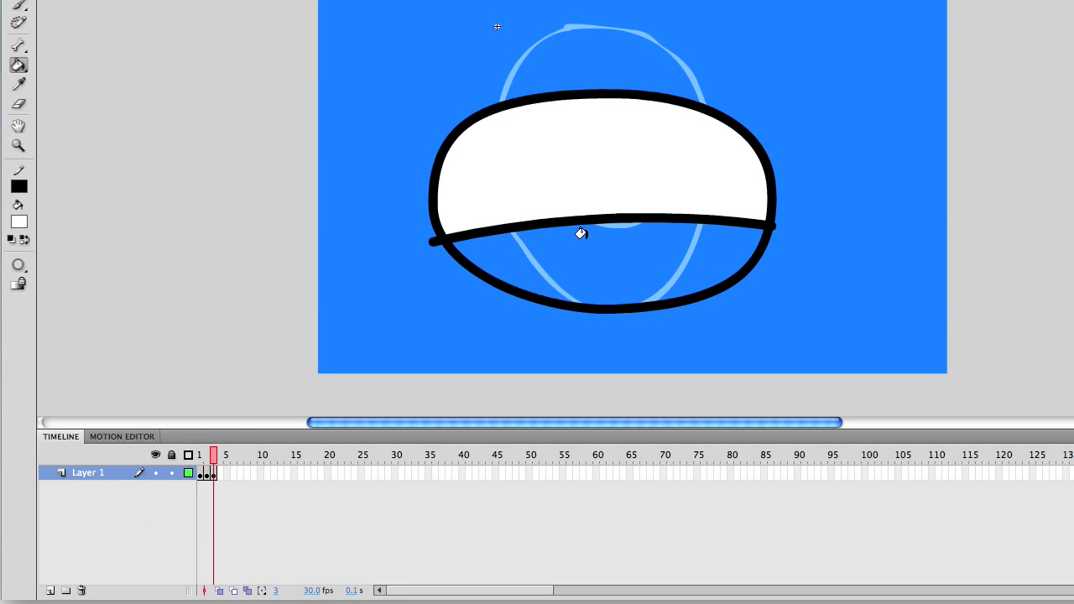
left_click(579, 236)
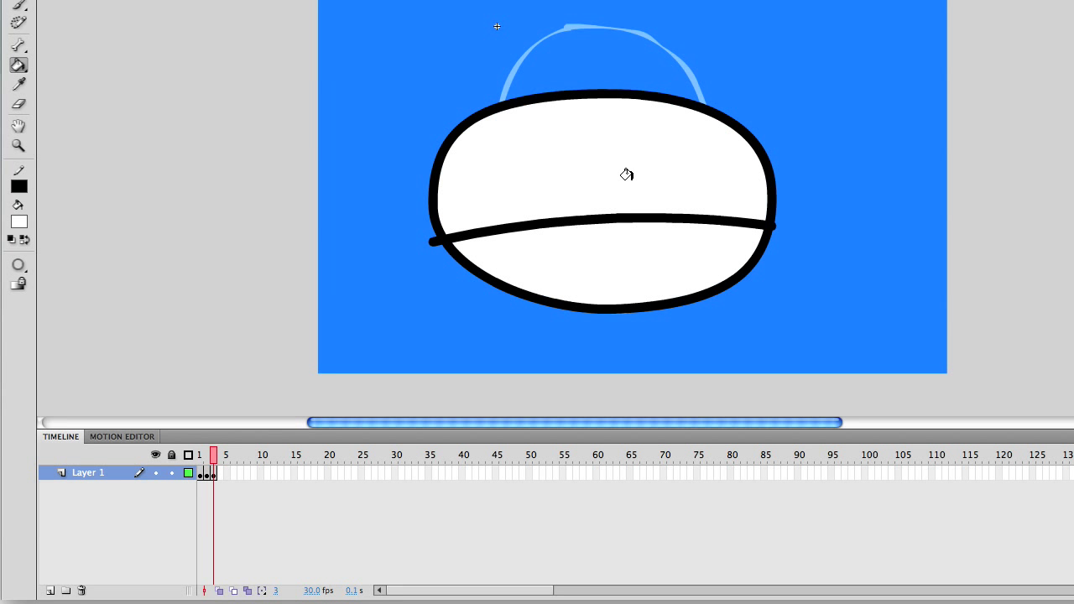
Fill the pupil around the highlight with black on frames 1 and 2, and scrub through the three blink frames.
left_click_drag(215, 462, 191, 460)
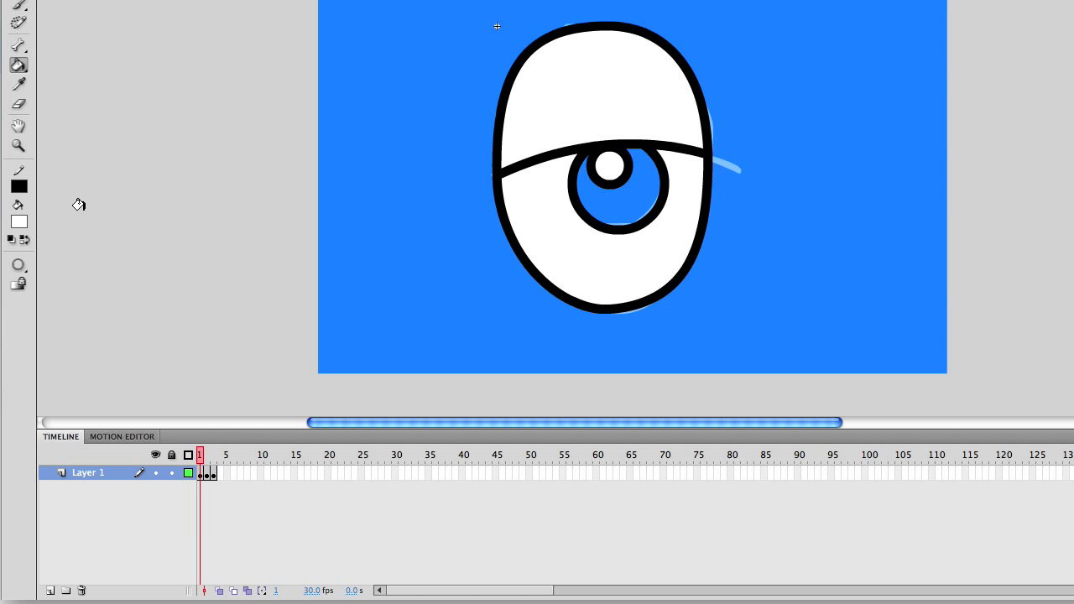
left_click(20, 223)
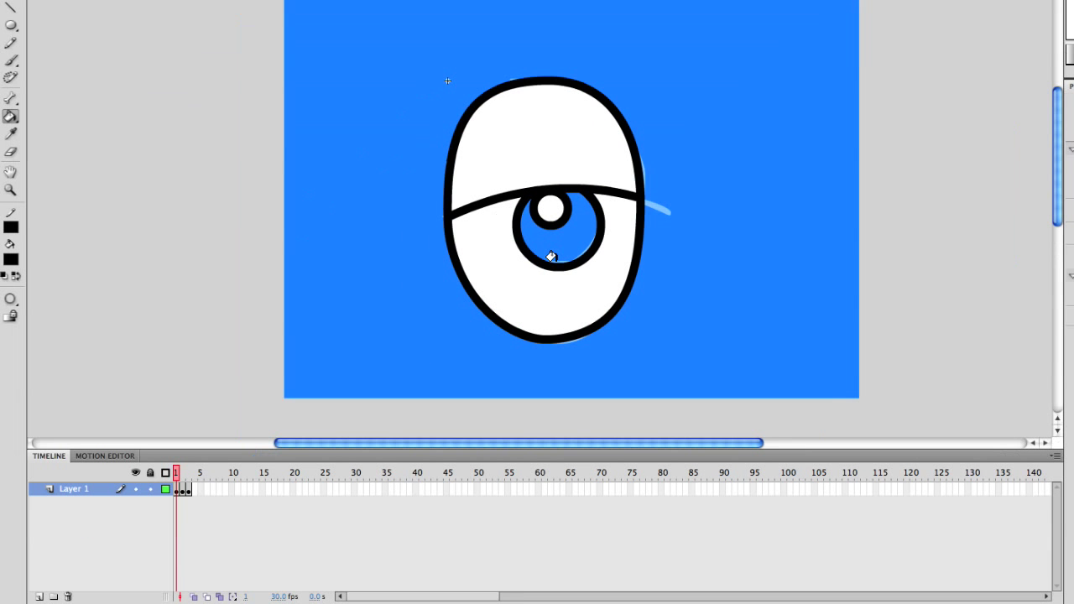
left_click(281, 488)
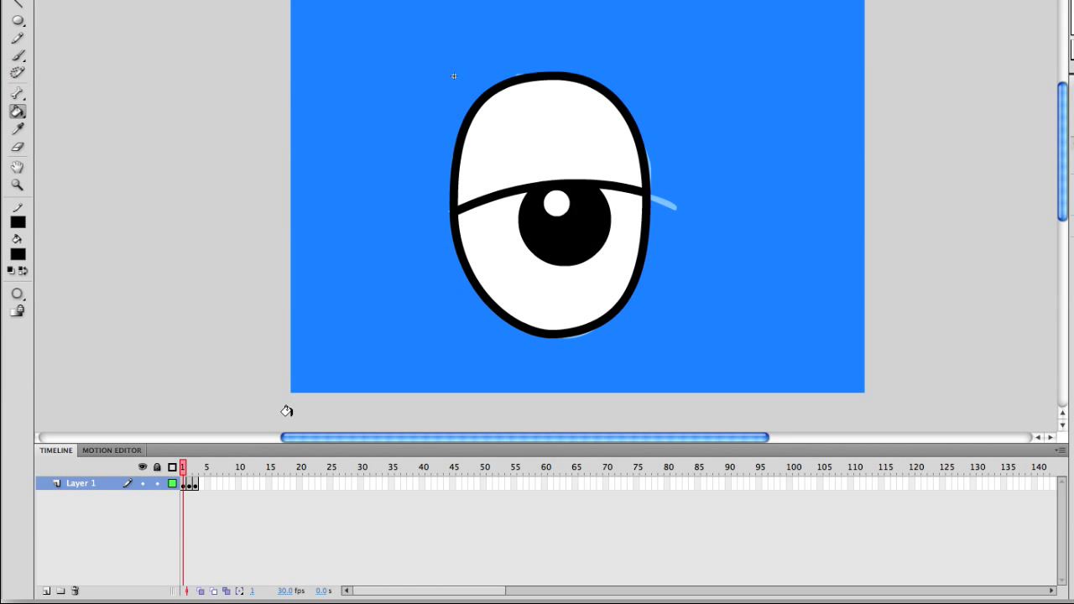
left_click(188, 477)
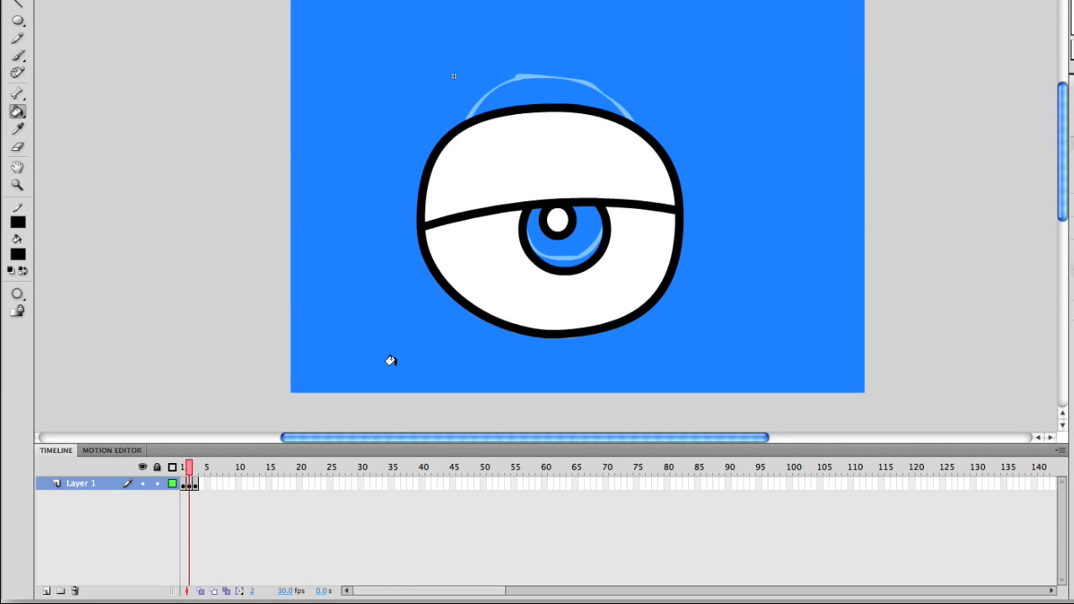
left_click(563, 251)
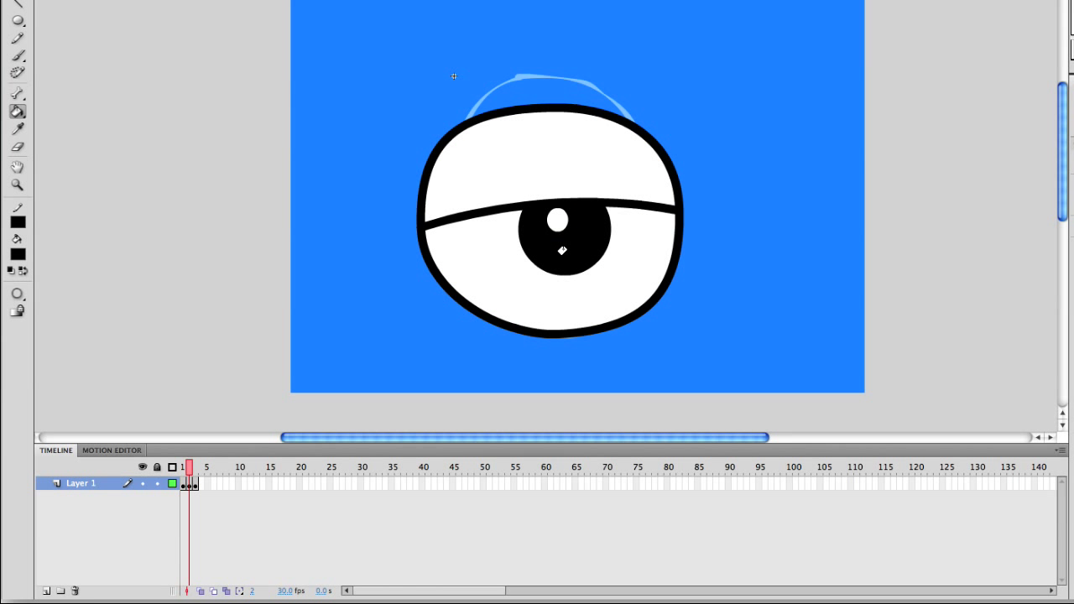
left_click(195, 473)
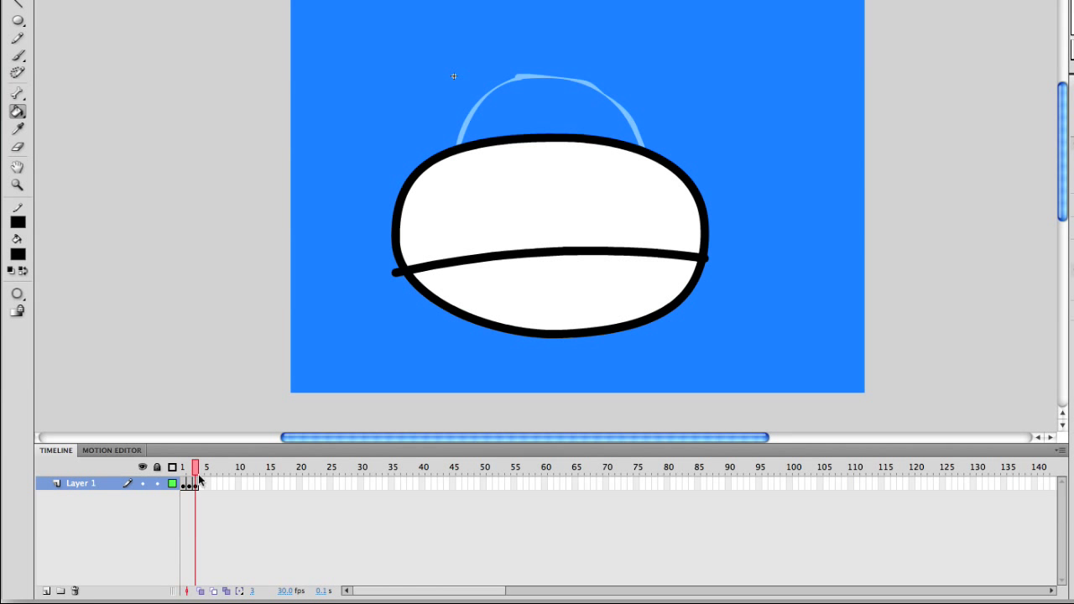
mouse_move(193, 474)
left_mouse_down()
mouse_move(182, 471)
mouse_move(206, 474)
mouse_move(176, 472)
mouse_move(212, 468)
mouse_move(182, 467)
left_mouse_up()
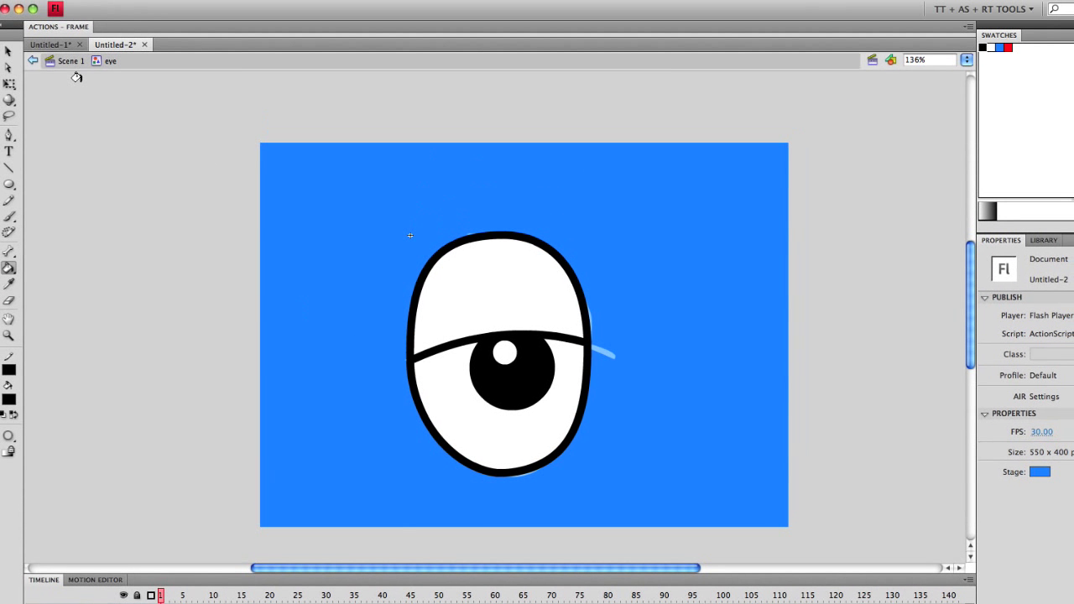
Extend the eye layer in Scene 1 to frame 90 and test the movie.
left_click(73, 63)
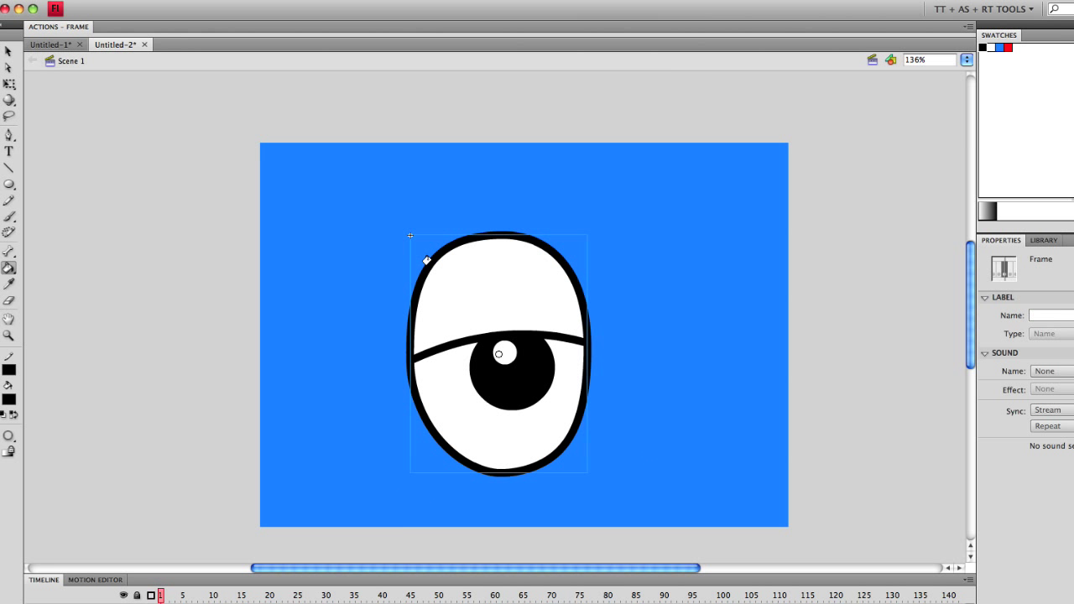
left_click(9, 51)
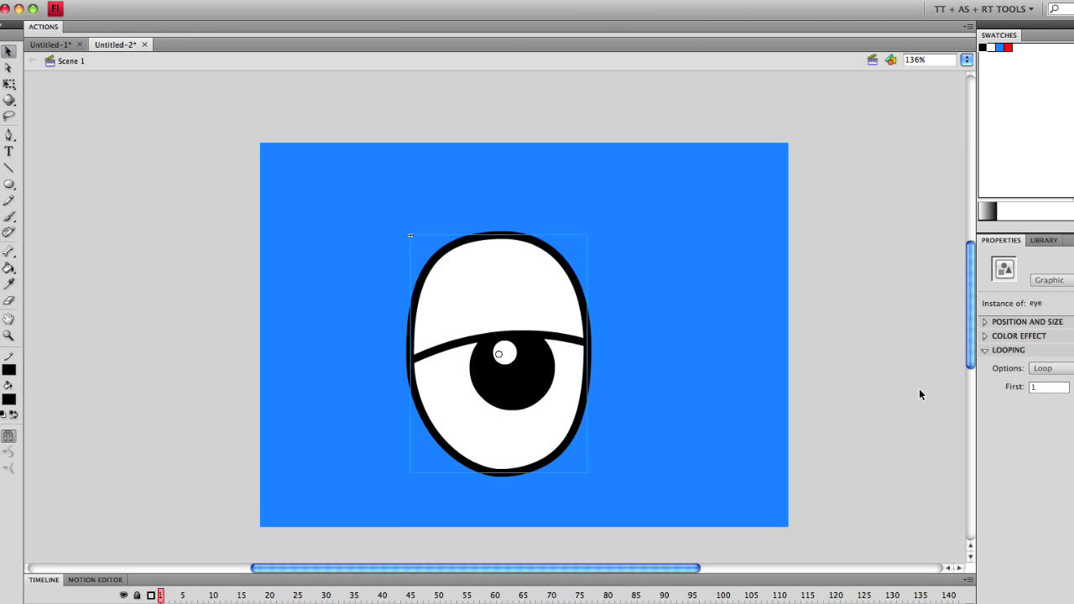
left_click(667, 312)
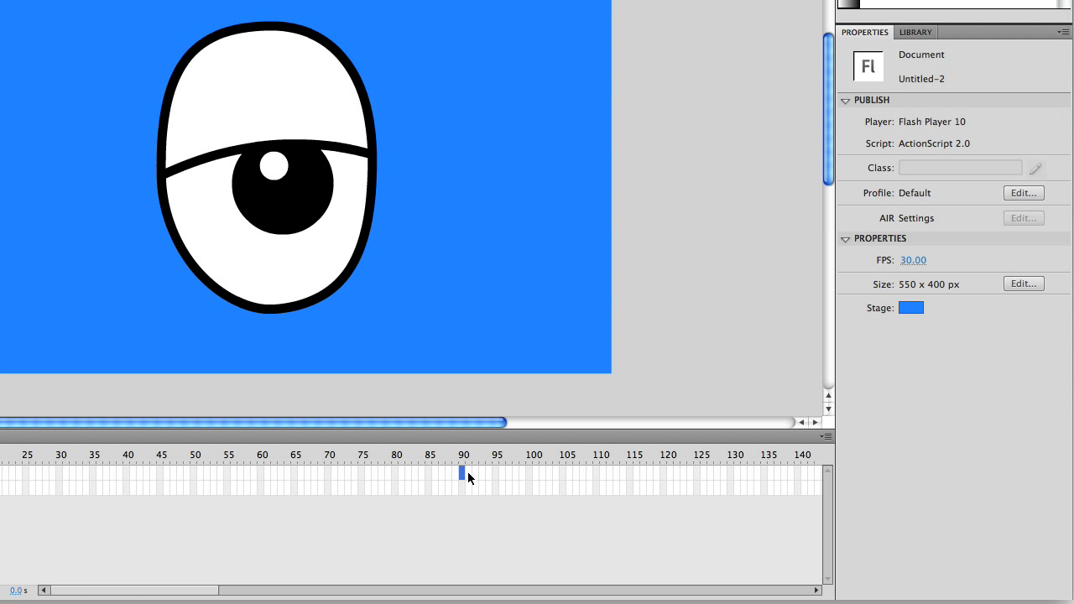
key("F5")
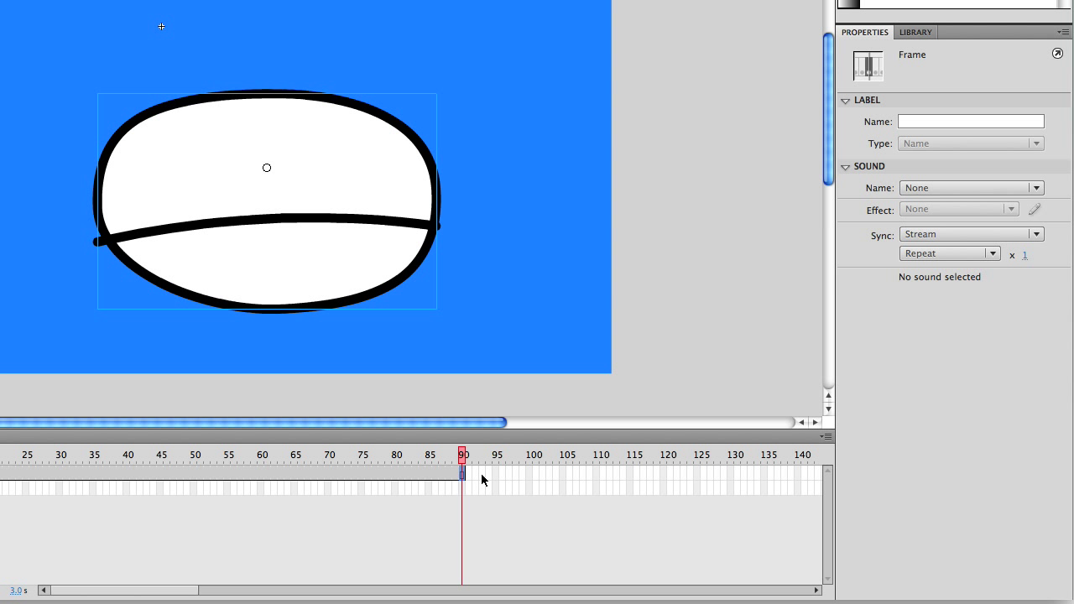
key("super+Return")
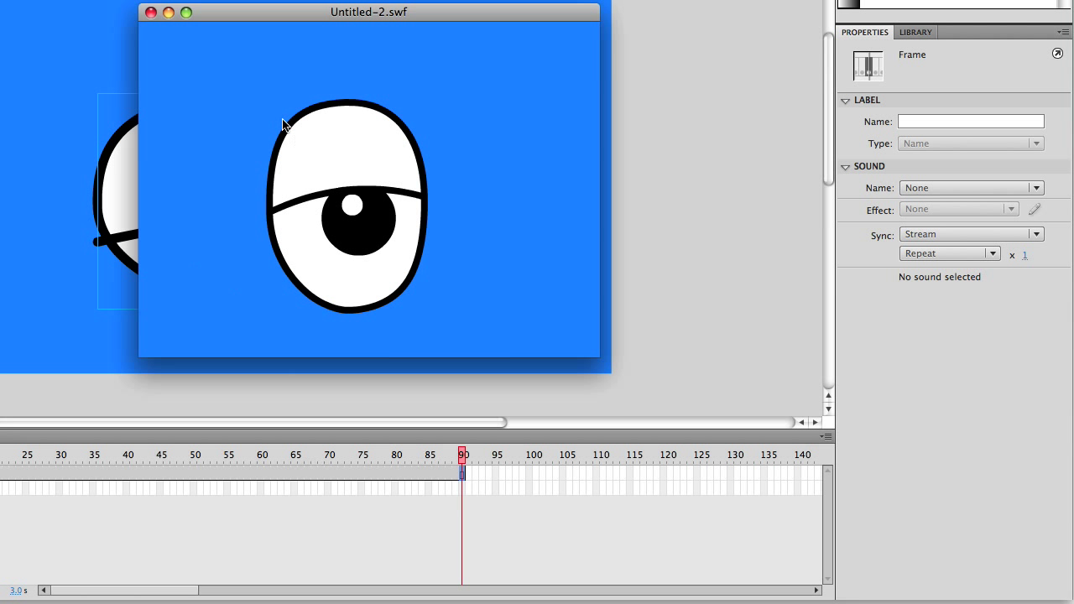
left_click(151, 12)
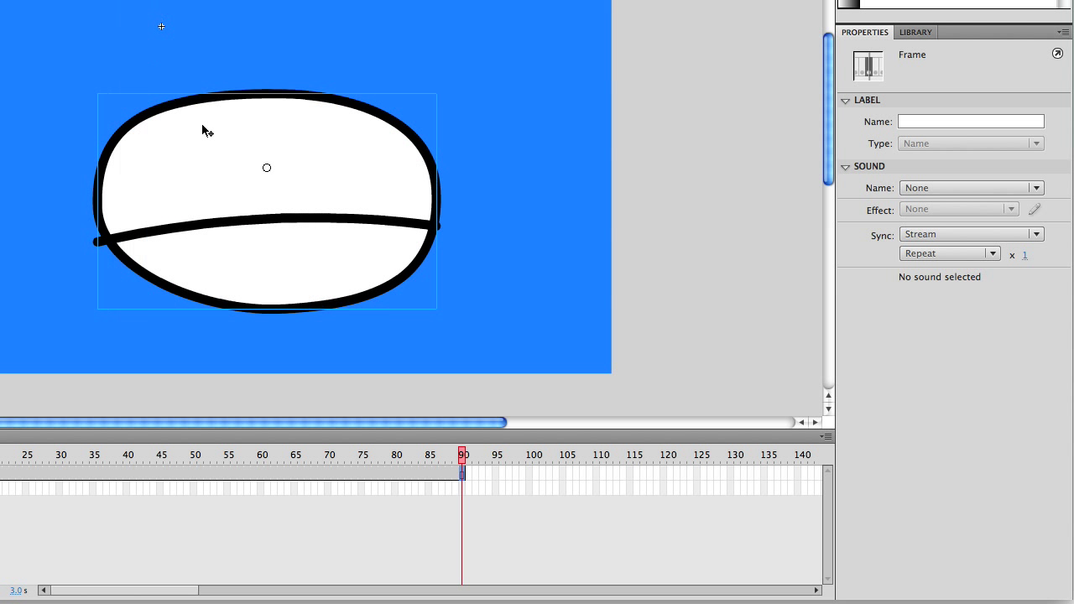
Set the looping option of the eye graphic instance to Single Frame.
left_click(196, 124)
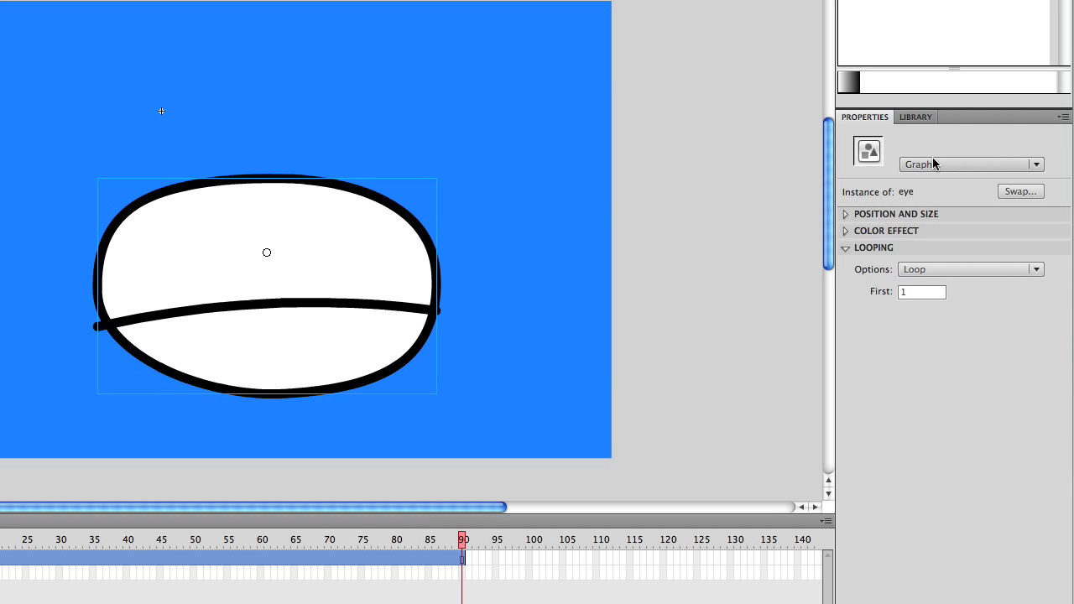
left_click(922, 276)
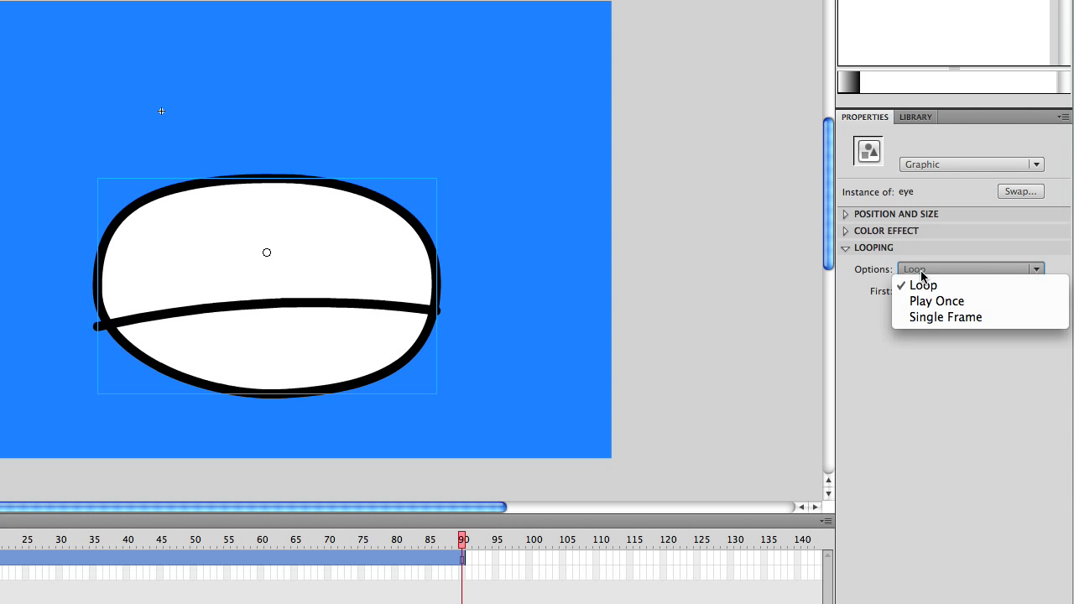
left_click(928, 316)
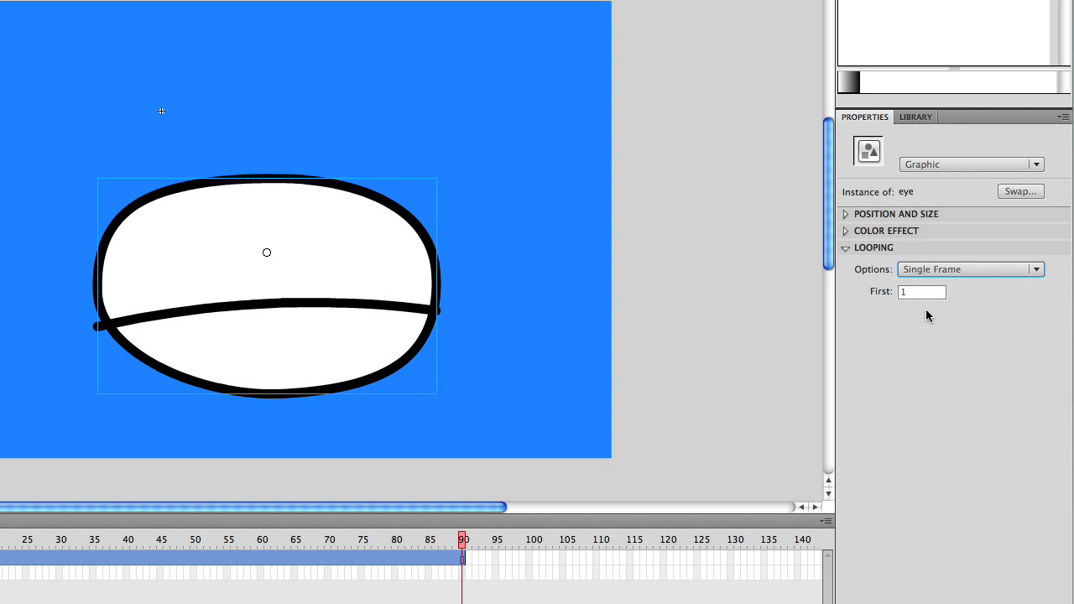
Try a first frame of 3 for the eye instance and undo that change.
left_click(922, 292)
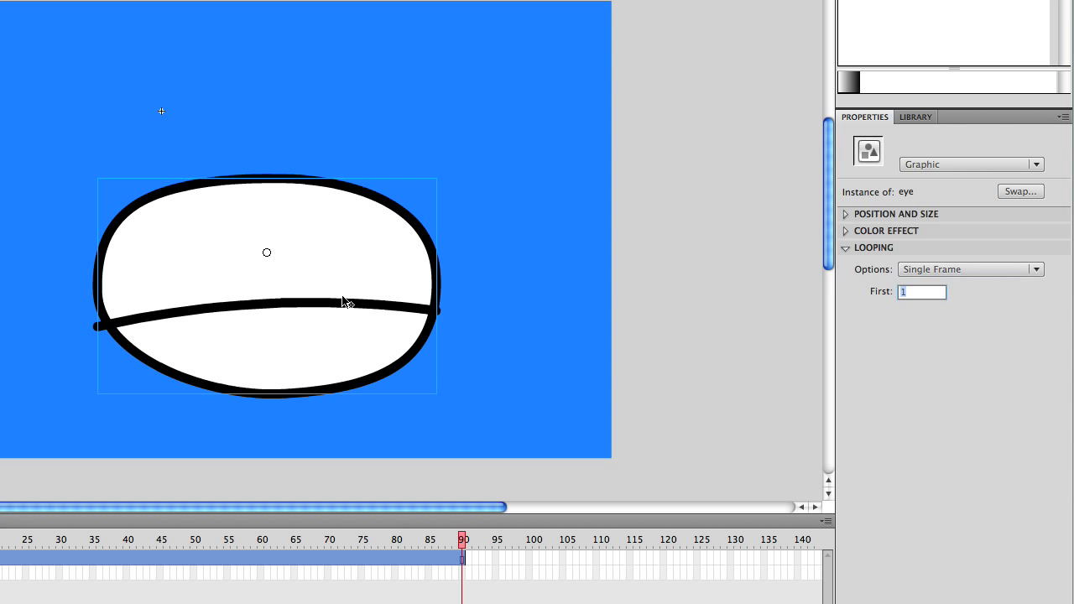
type("3")
key("super+z")
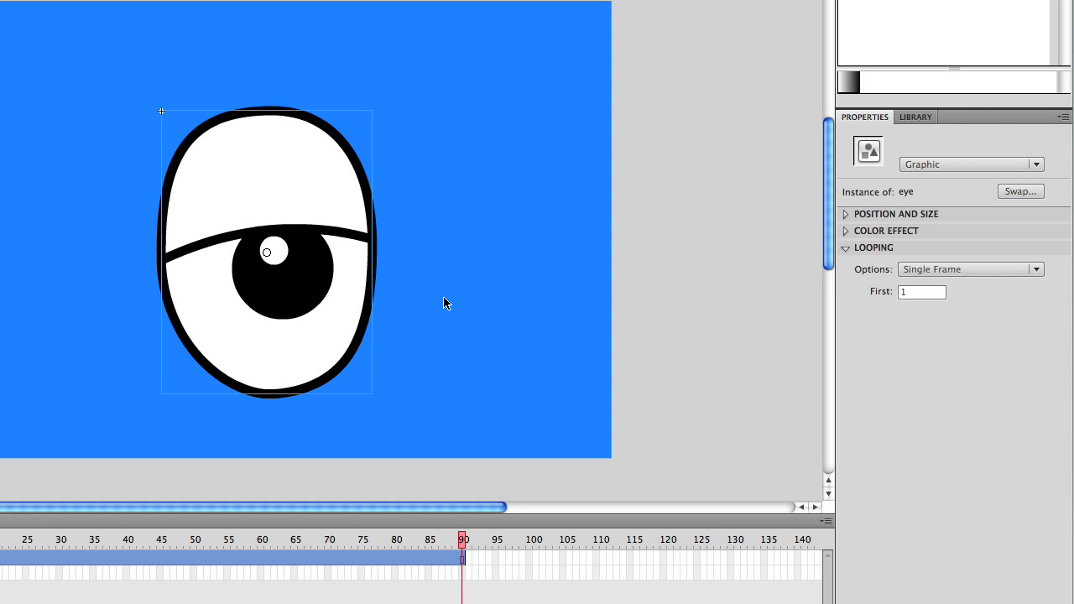
Test the movie with the Bandwidth Profiler shown, check the frame playback, and close the preview.
key("super+Return")
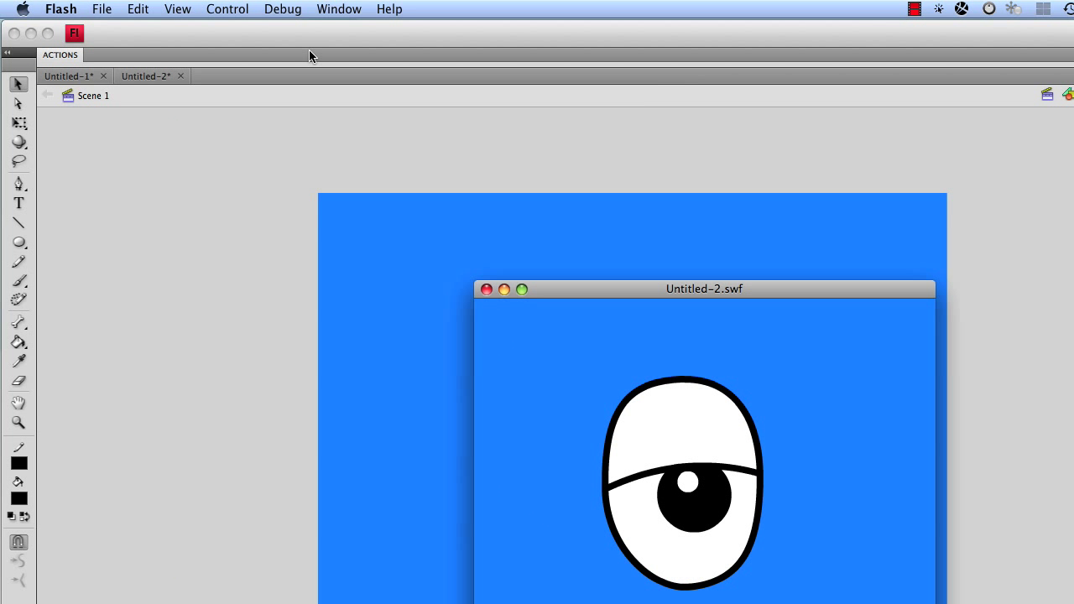
left_click(225, 7)
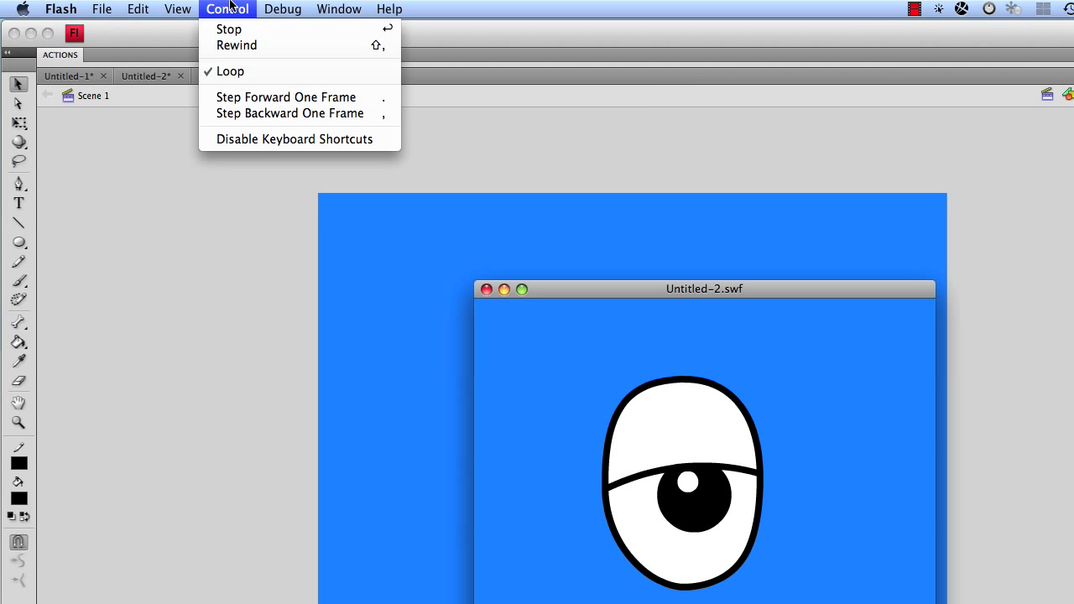
mouse_move(180, 8)
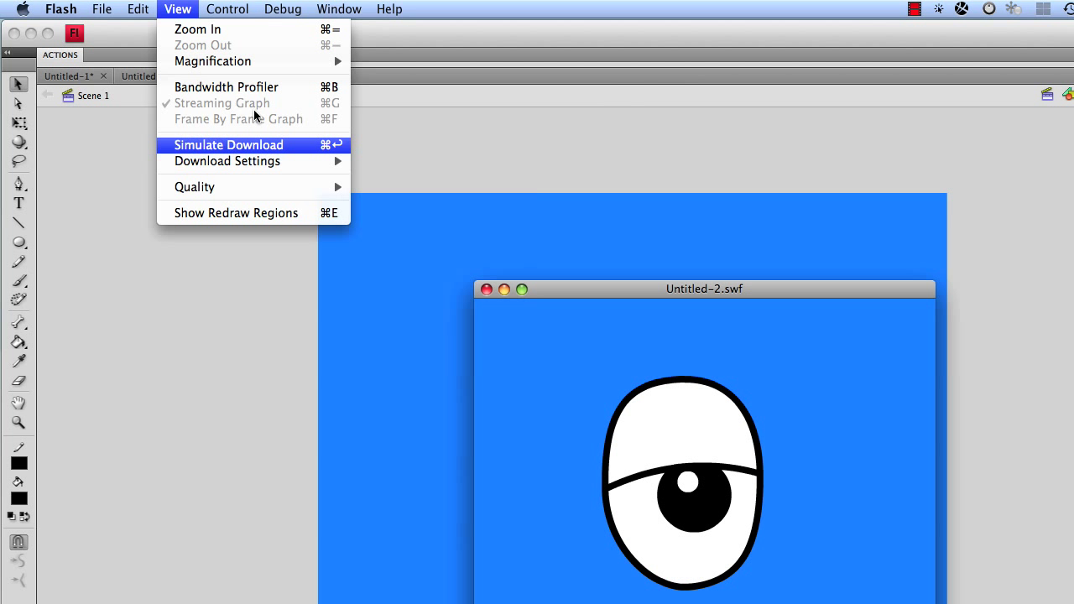
left_click(259, 87)
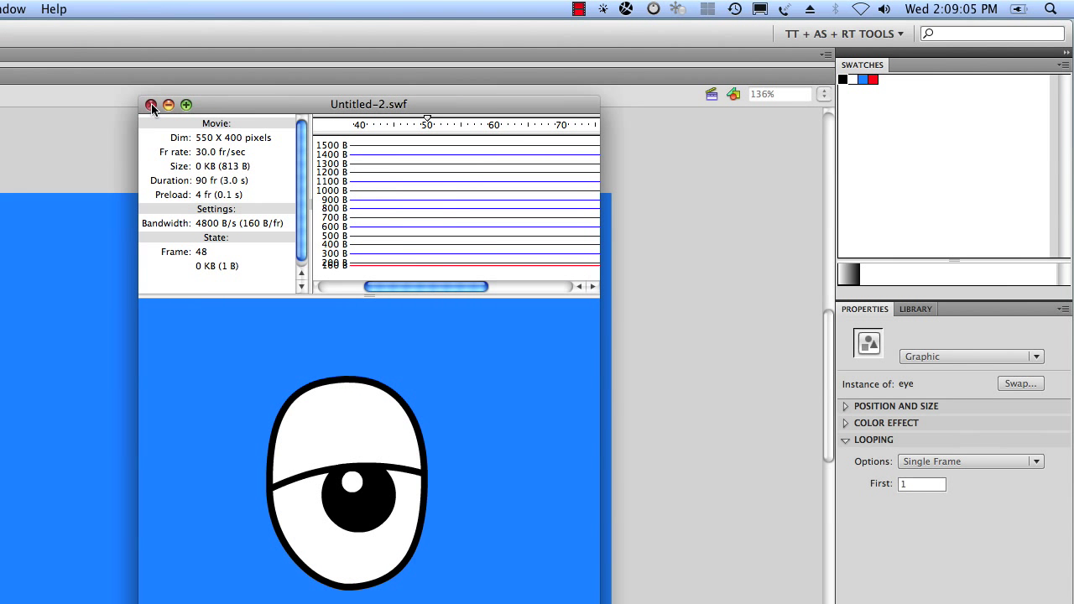
left_click(485, 104)
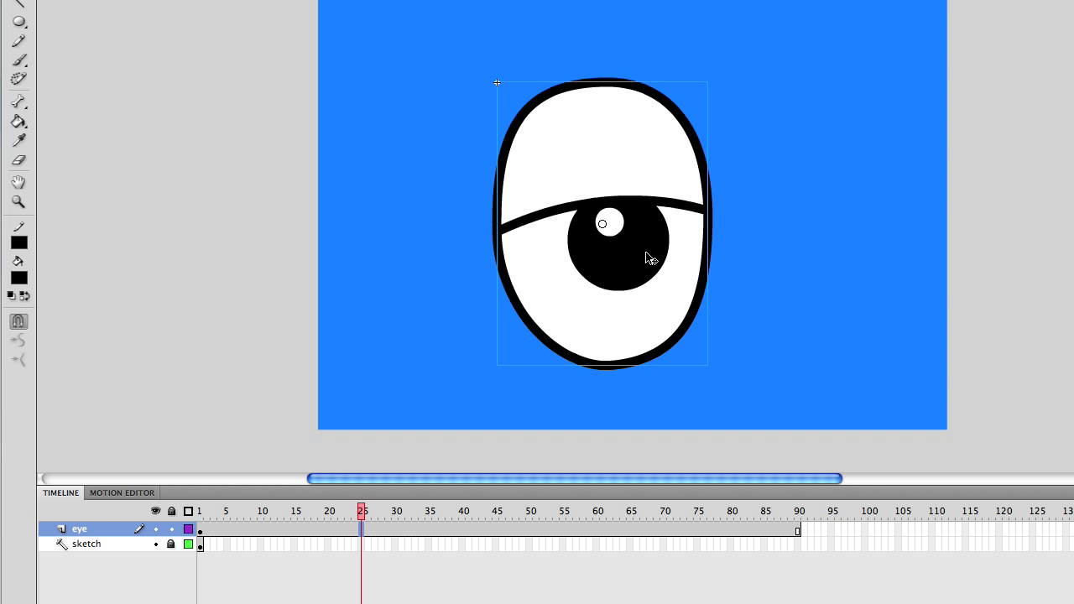
Reposition the eye, duplicate it to its left as an overlapping pair, and insert a keyframe at frame 25 of the eye layer.
left_click_drag(647, 256, 719, 245)
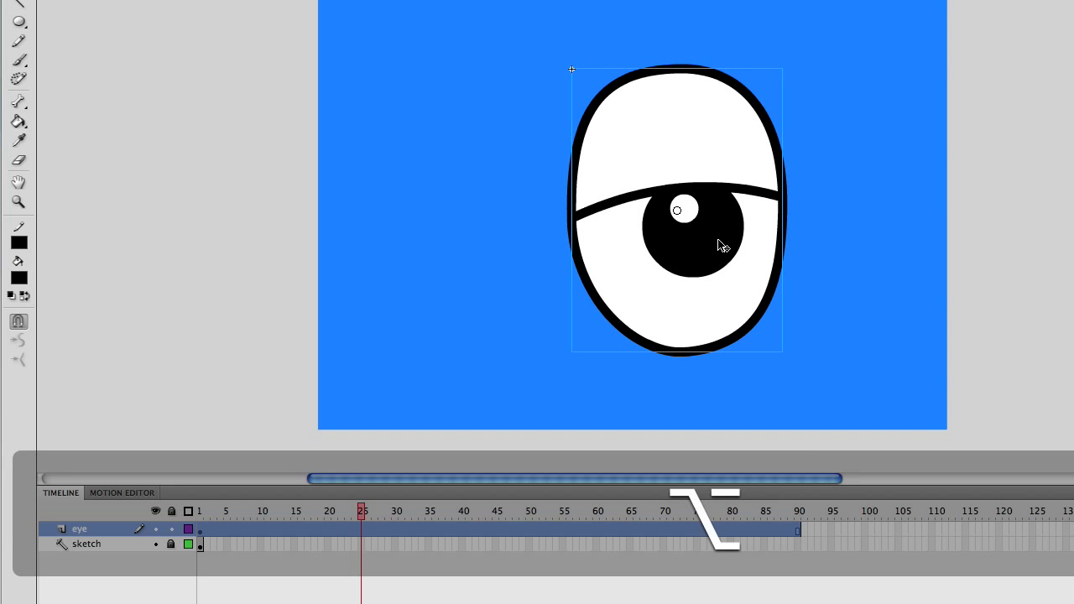
left_click_drag(720, 245, 531, 256)
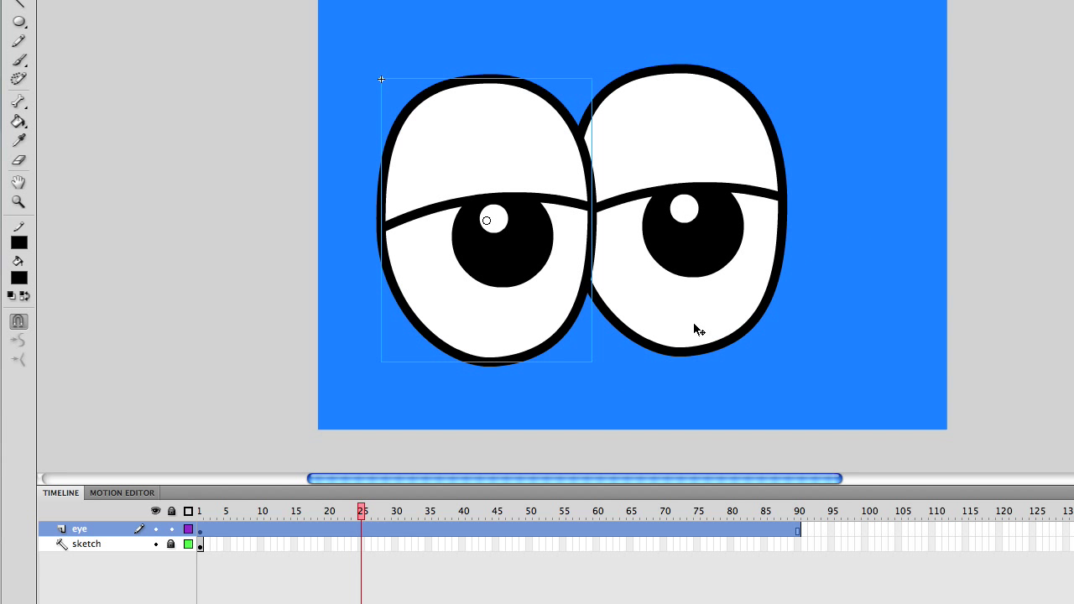
left_click(365, 534)
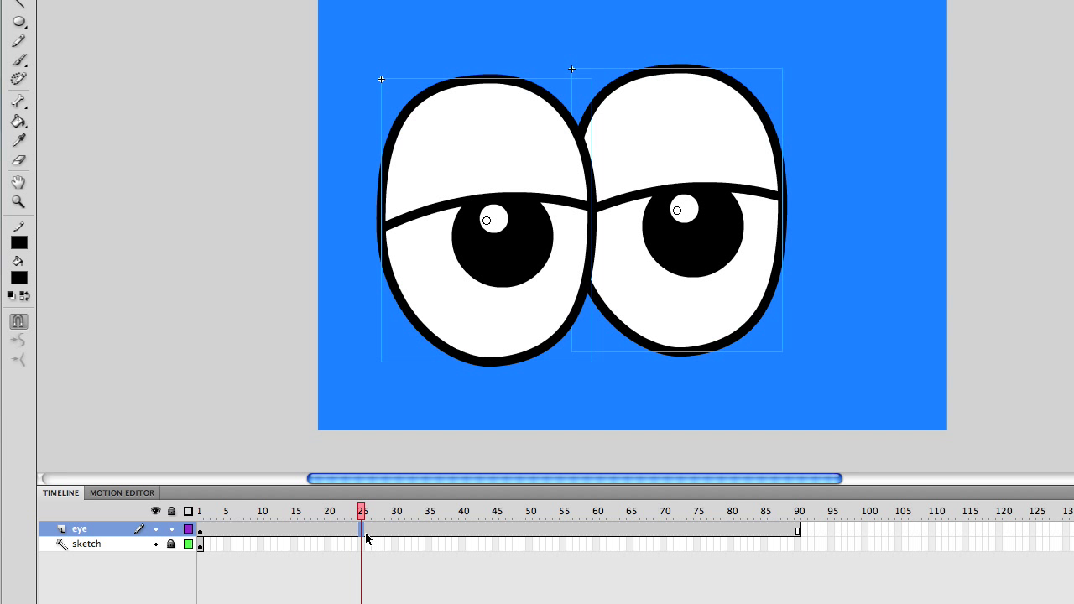
key("F6")
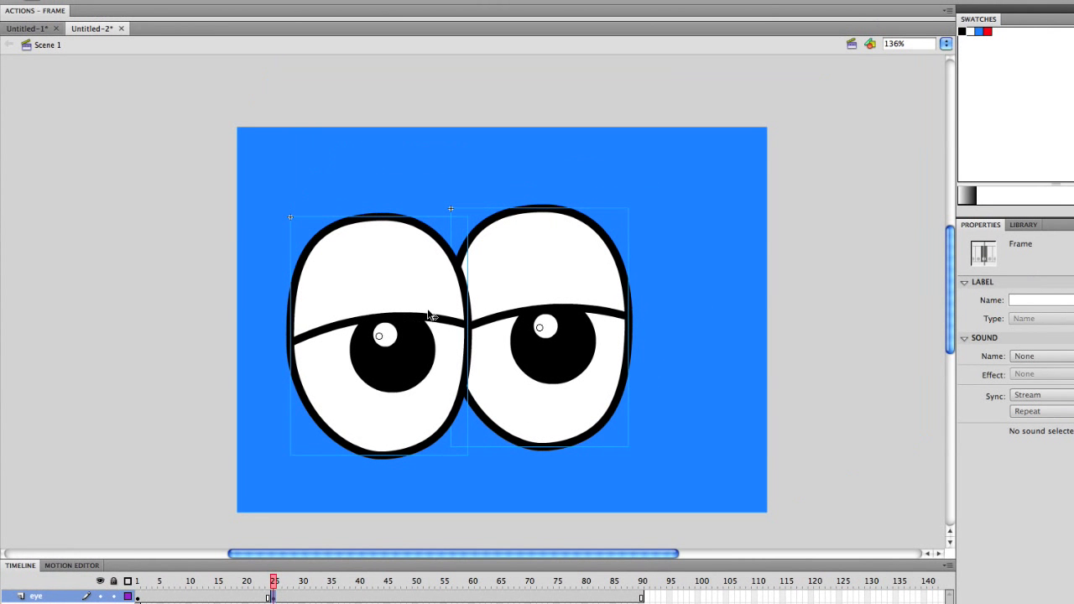
Set the first frame of both eye instances at frame 25 to 2.
left_click(546, 350)
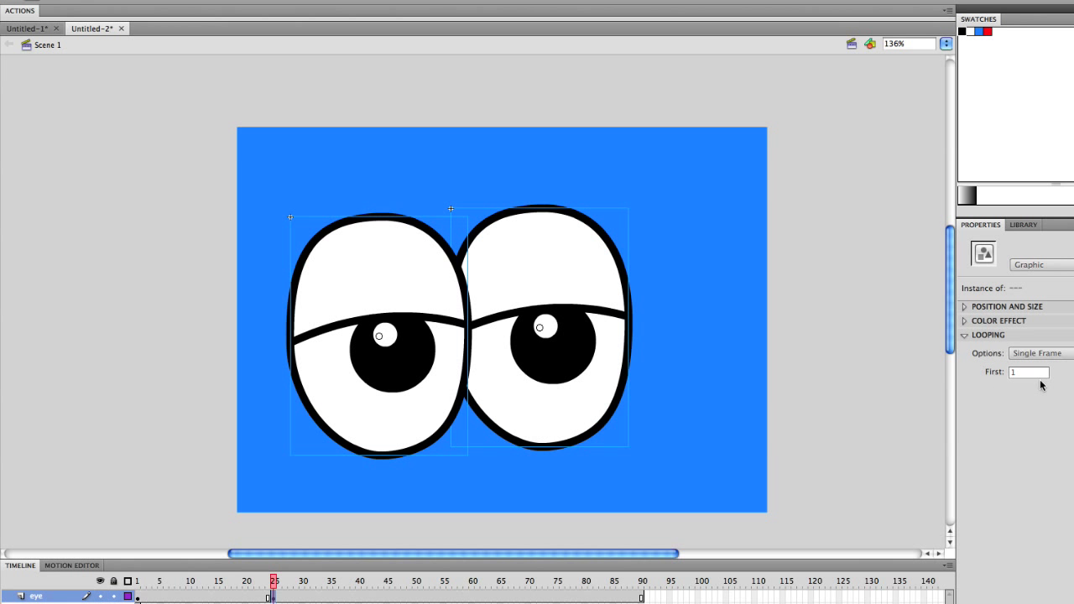
left_click(1014, 372)
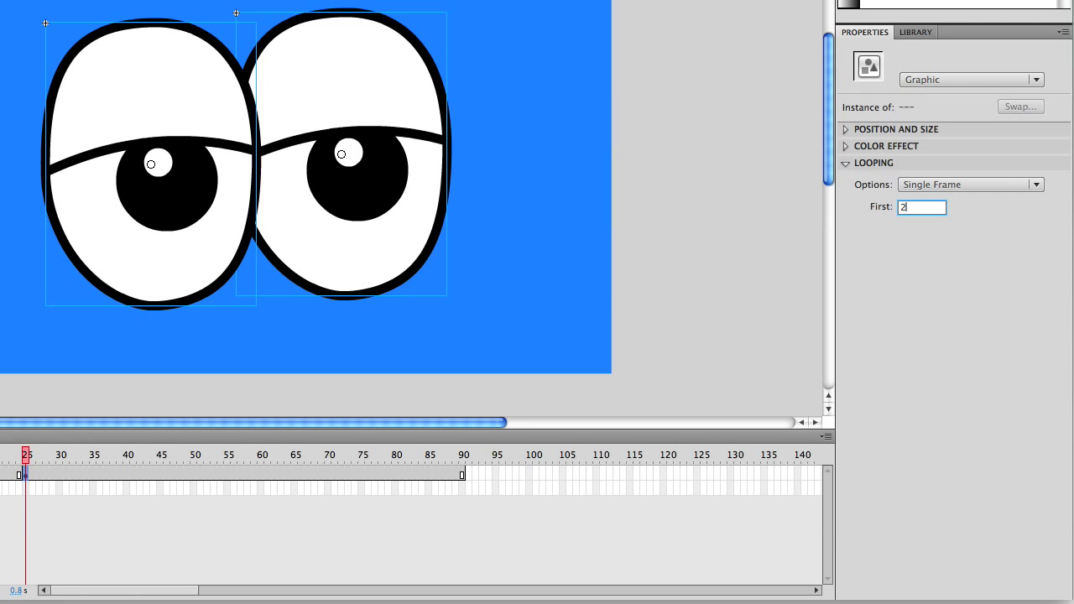
type("2")
key("Return")
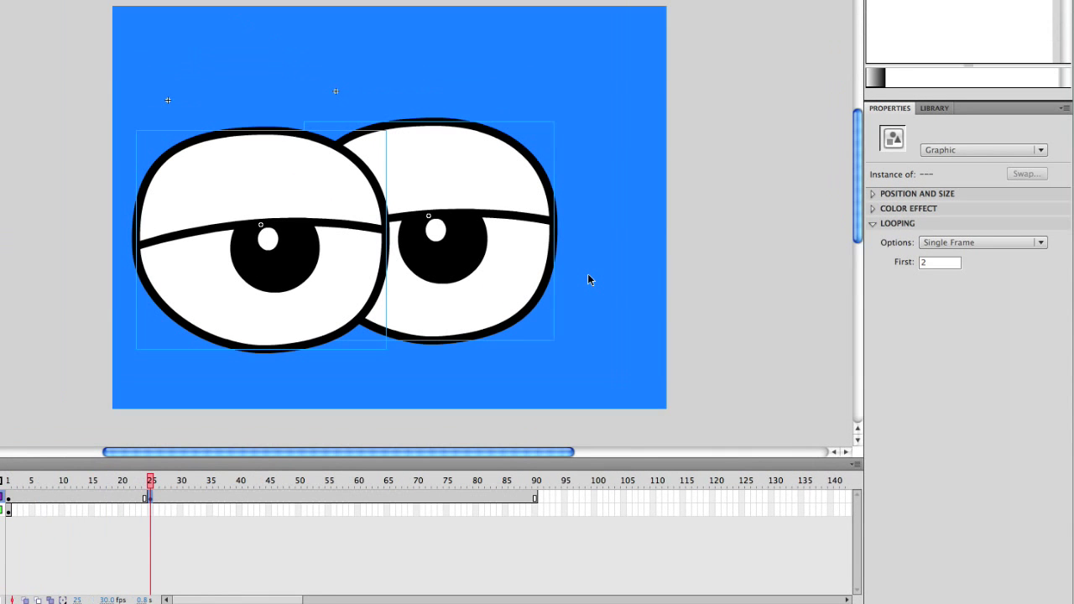
left_click(520, 230)
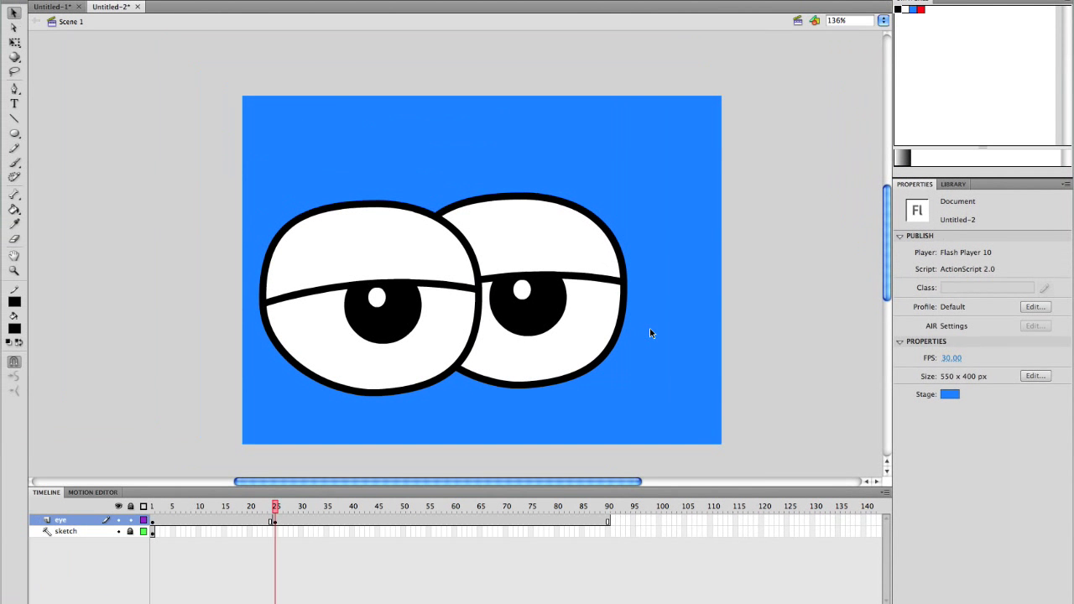
Rotate the right eye slightly counter-clockwise at frame 25 with the Free Transform tool.
left_click(513, 287)
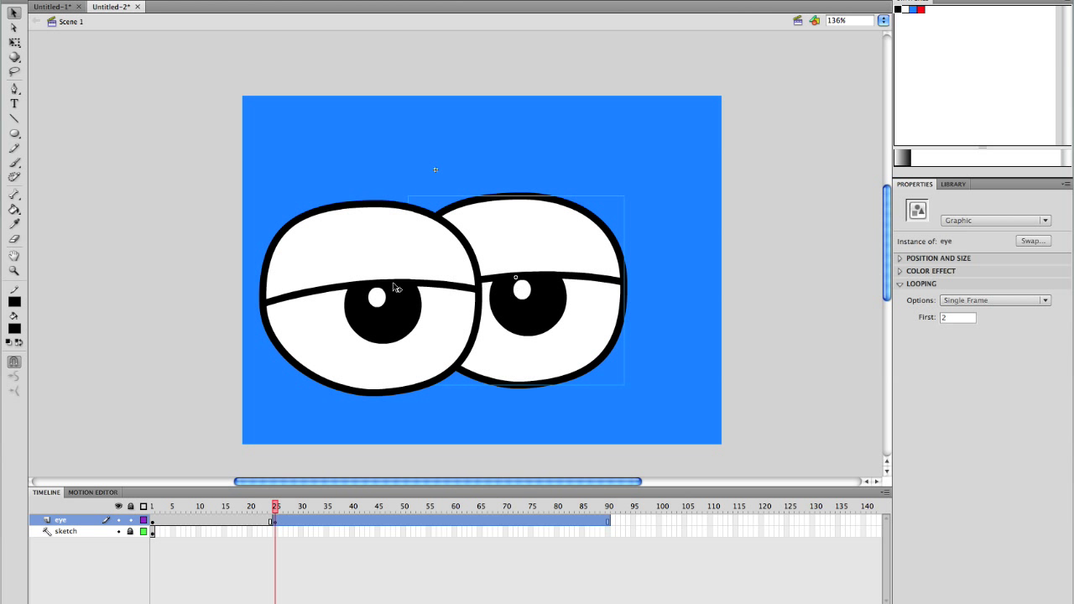
left_click(15, 42)
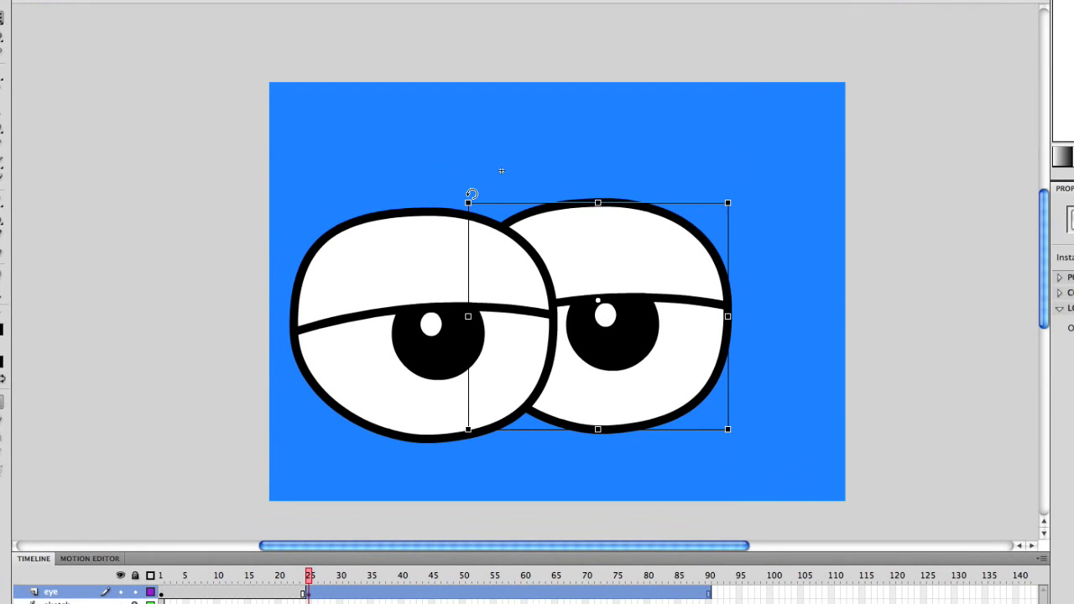
left_click_drag(417, 189, 469, 210)
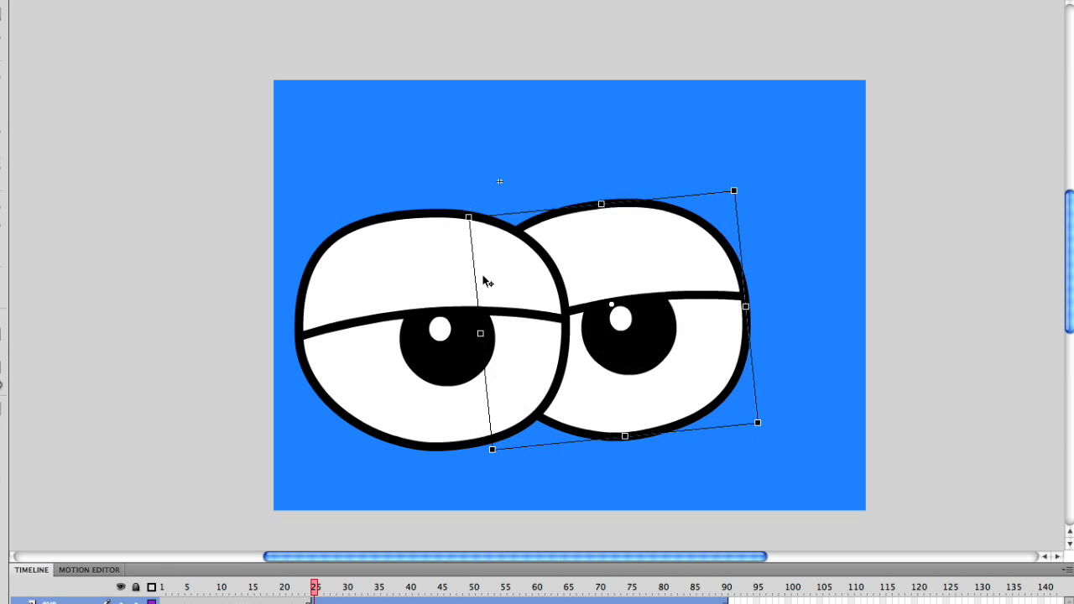
left_click(434, 218)
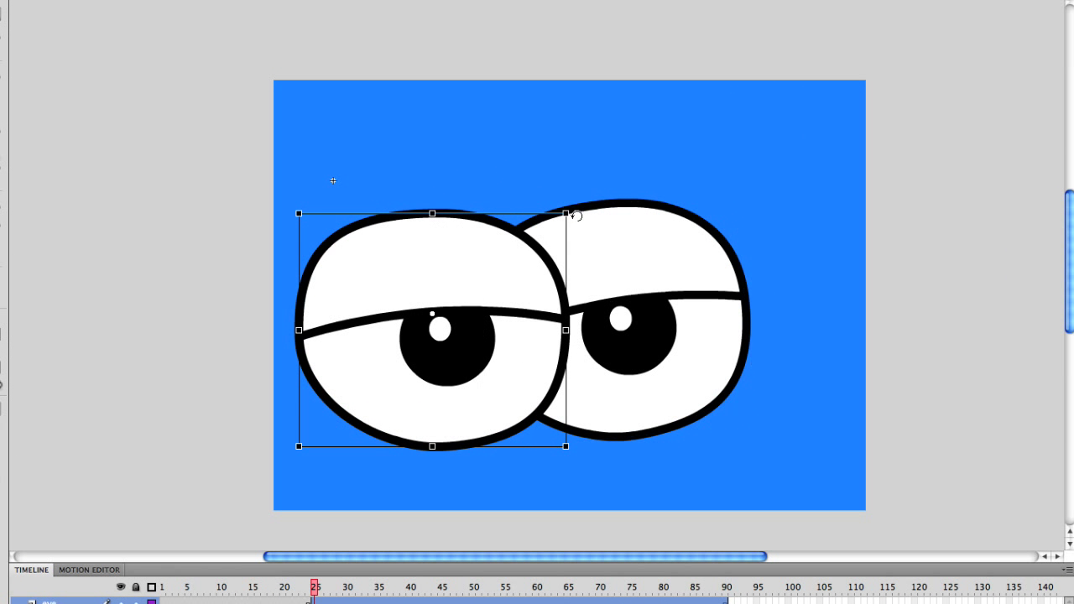
left_click_drag(573, 215, 570, 212)
left_click(624, 211)
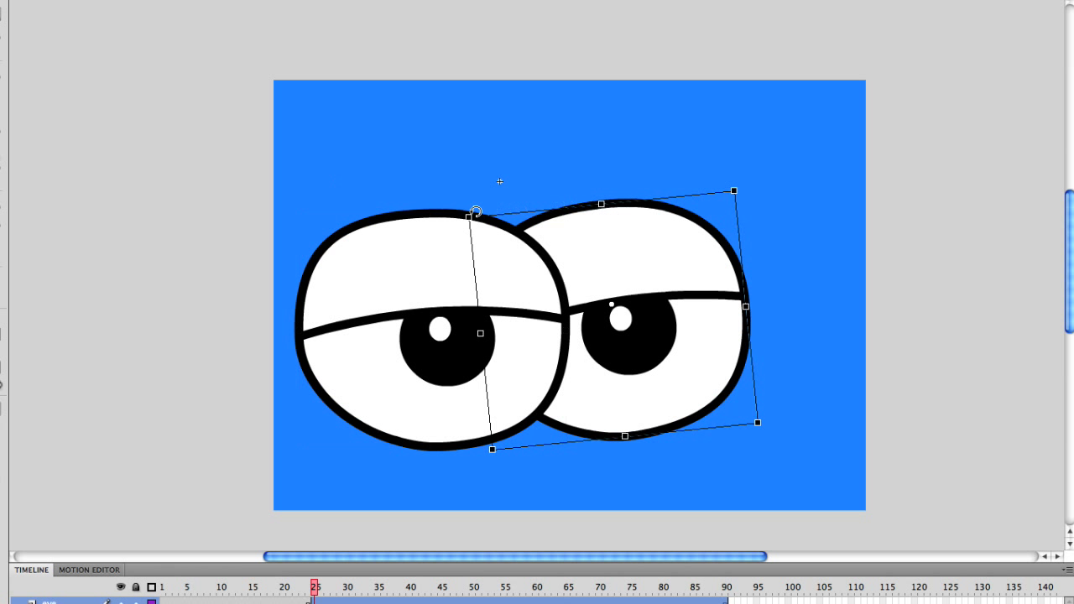
left_click_drag(468, 211, 463, 215)
left_click(640, 160)
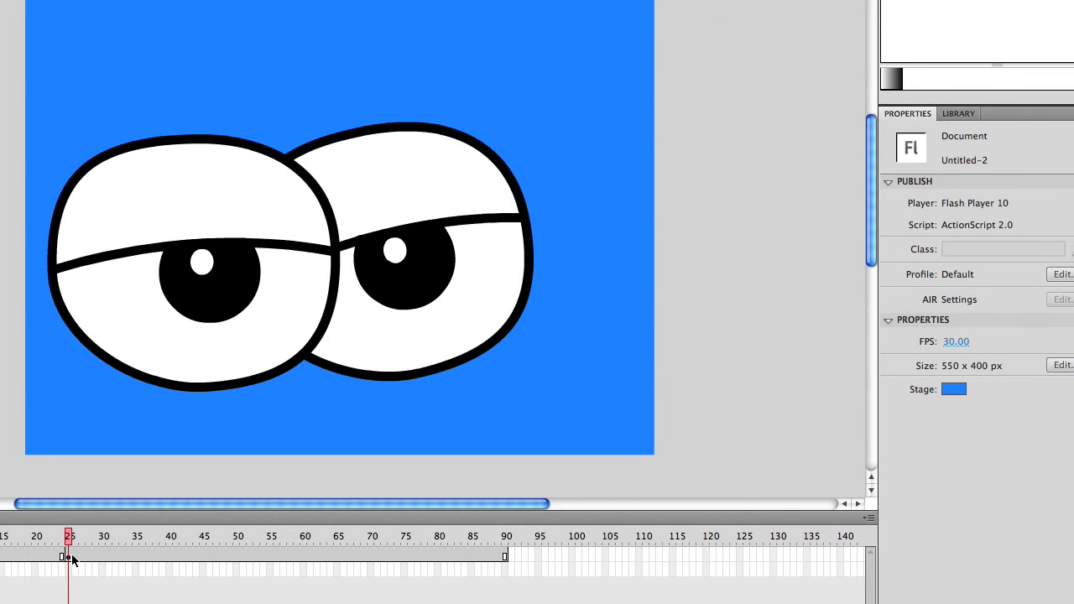
Insert a keyframe on the eye layer at frame 28, three frames after the frame 25 keyframe.
left_click(72, 559)
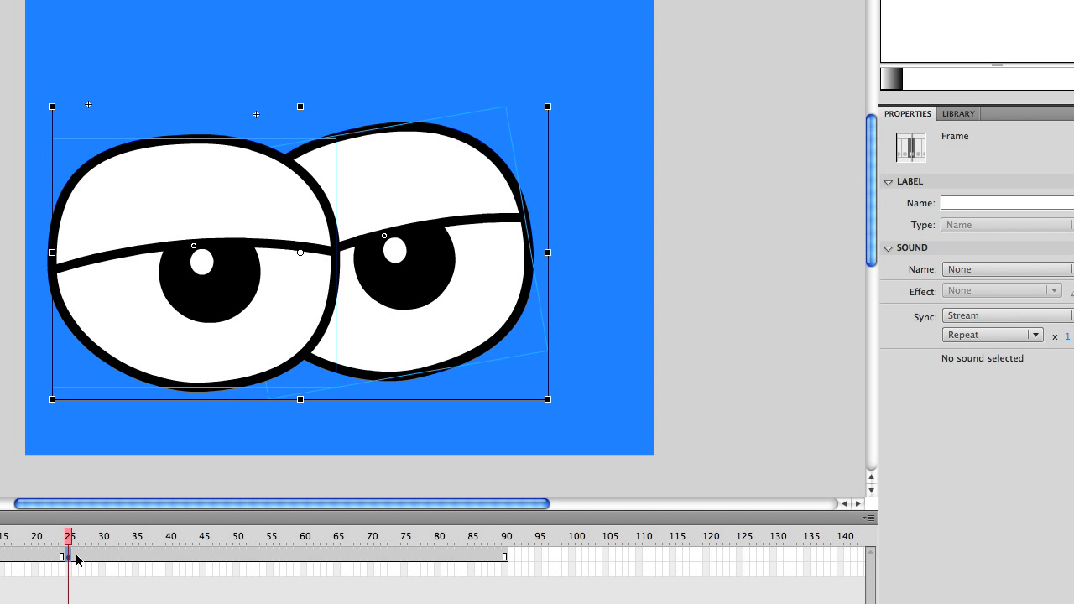
key("period")
key("period")
key("period")
left_click(89, 560)
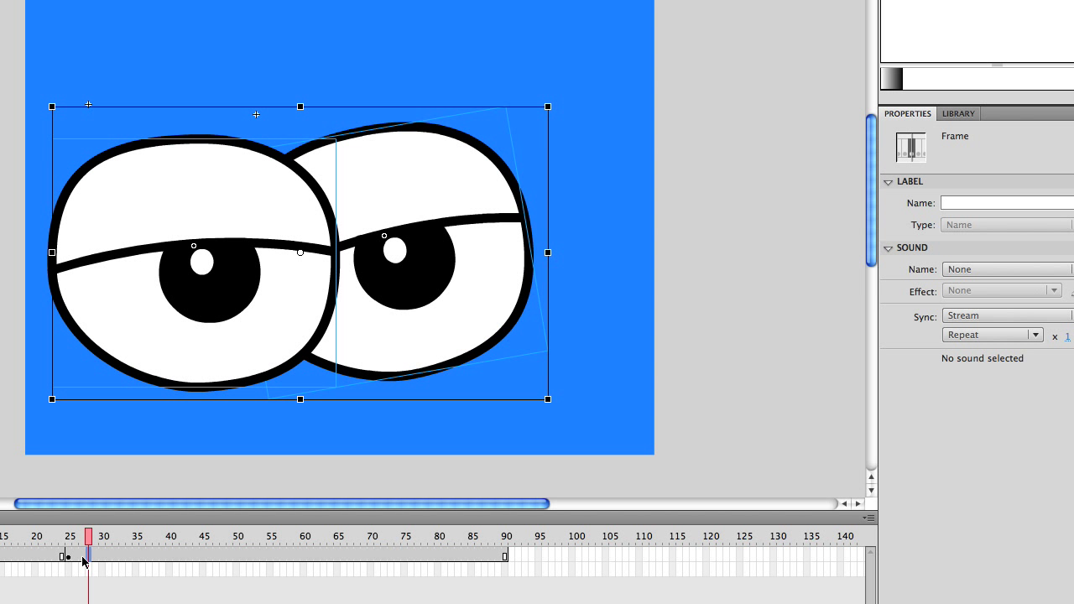
key("F6")
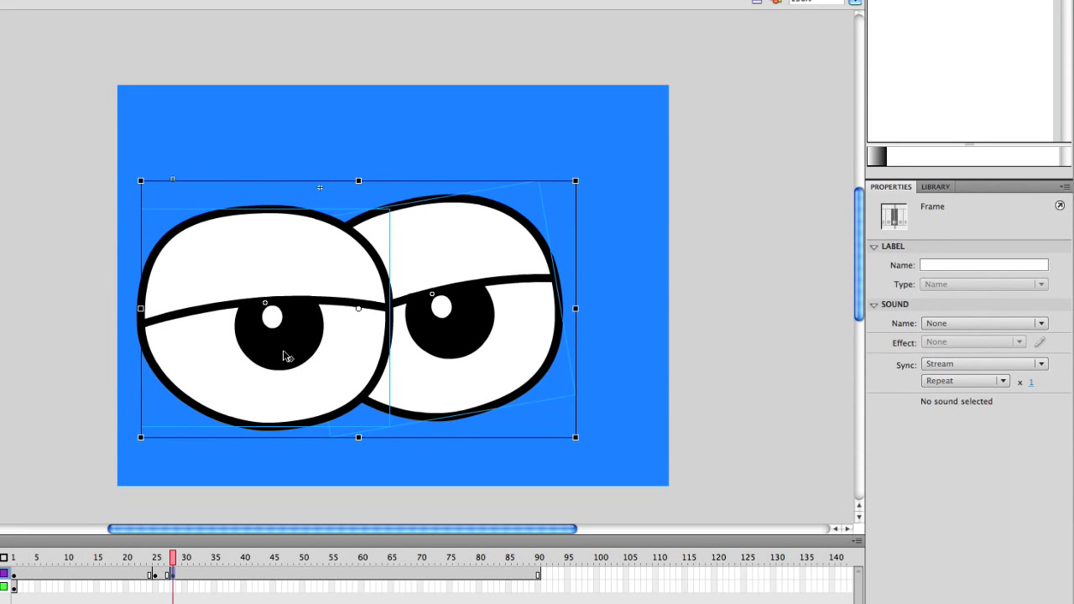
Set the first frame of both eye instances at frame 28 to 3.
left_click(285, 357)
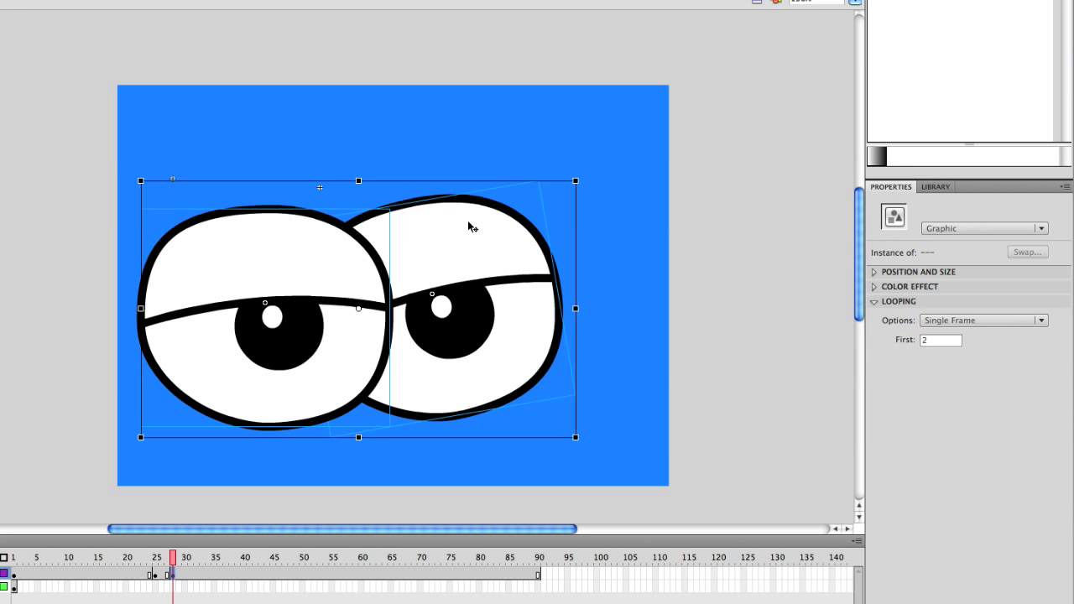
left_click(931, 339)
type("3")
key("Return")
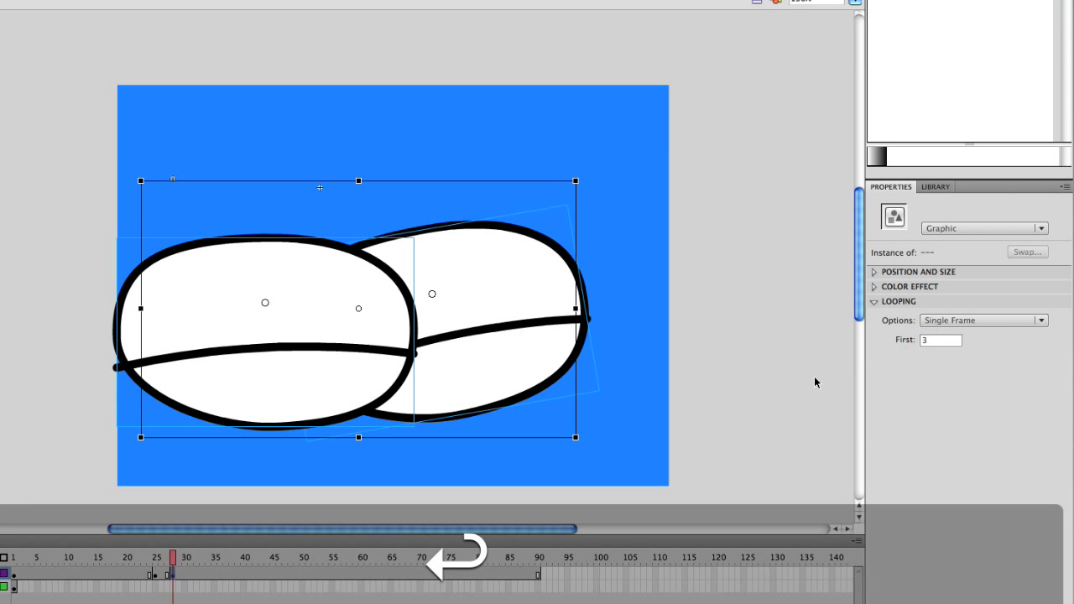
left_click(620, 291)
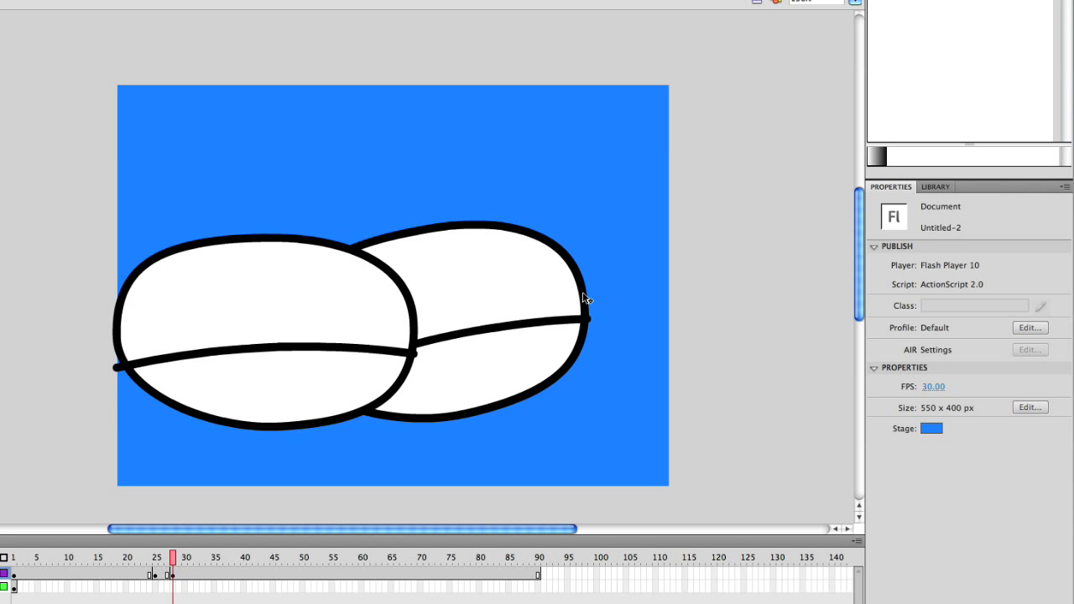
At frame 28, tilt the closed left eye slightly clockwise and the right eye counter-clockwise, and shift the right eye slightly down.
left_click(391, 278)
left_click_drag(422, 250, 427, 258)
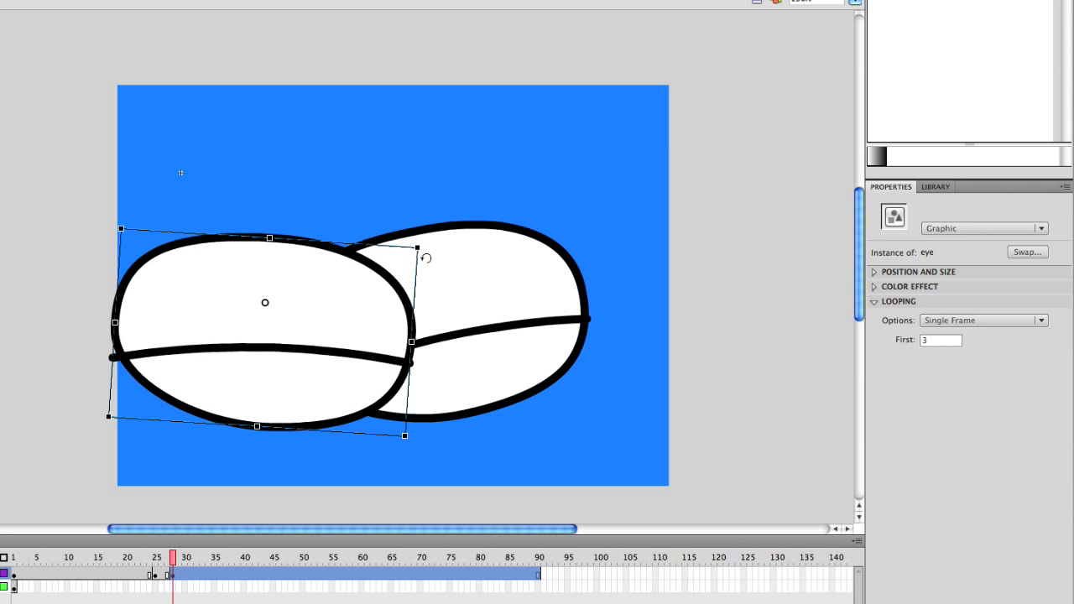
left_click(487, 327)
left_click_drag(279, 243, 291, 272)
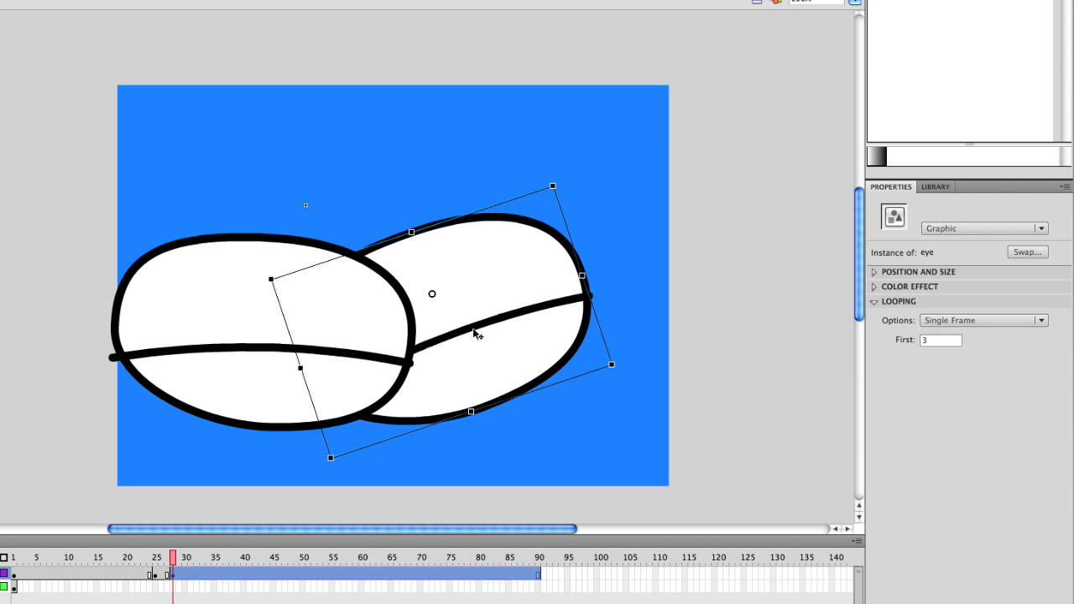
left_click_drag(479, 335, 480, 343)
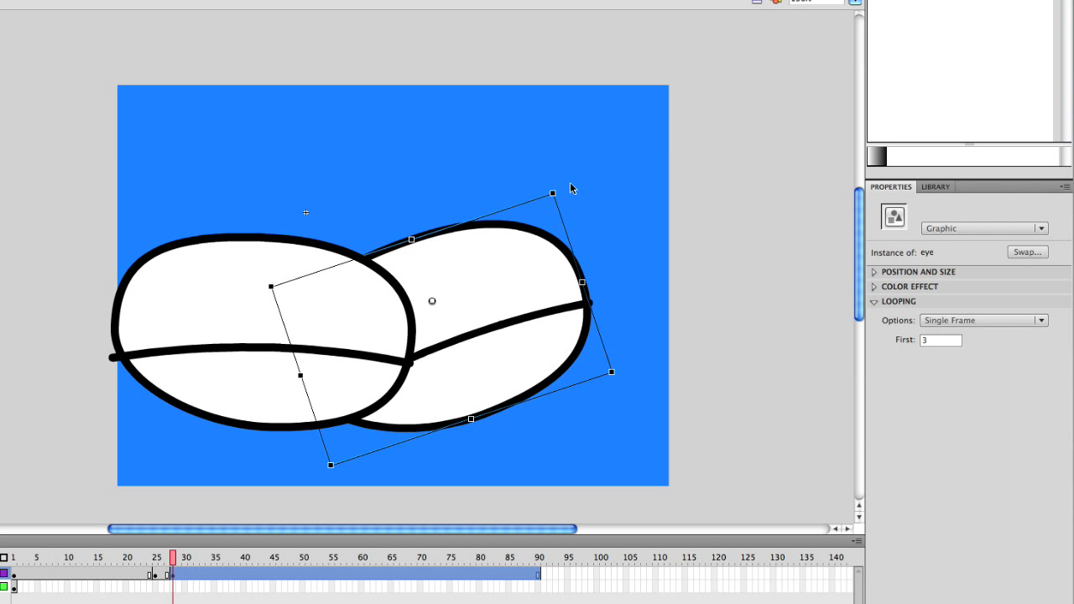
left_click_drag(565, 184, 571, 202)
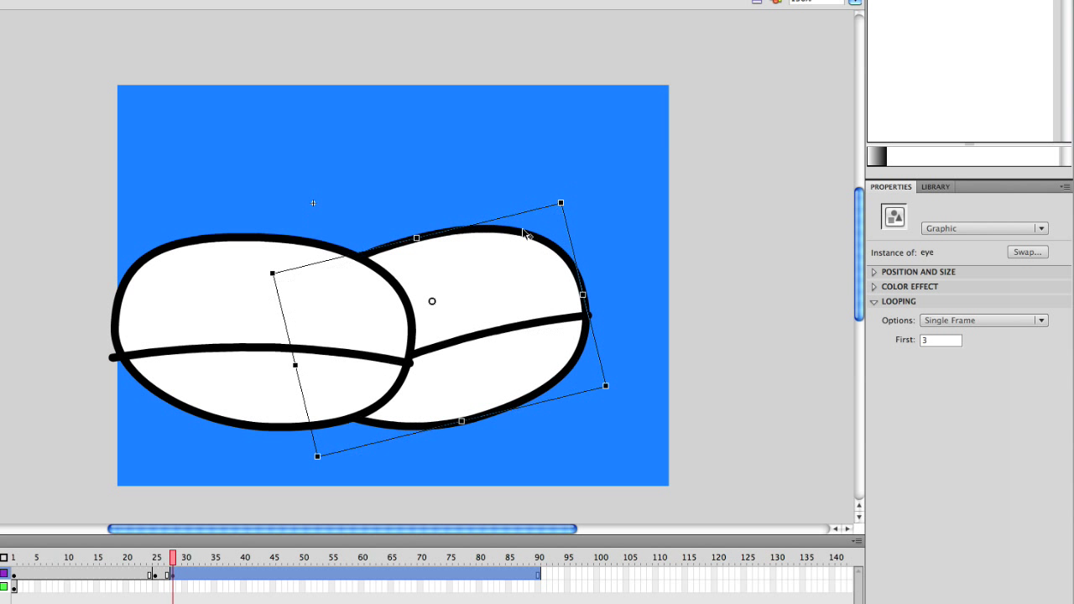
left_click_drag(511, 232, 526, 235)
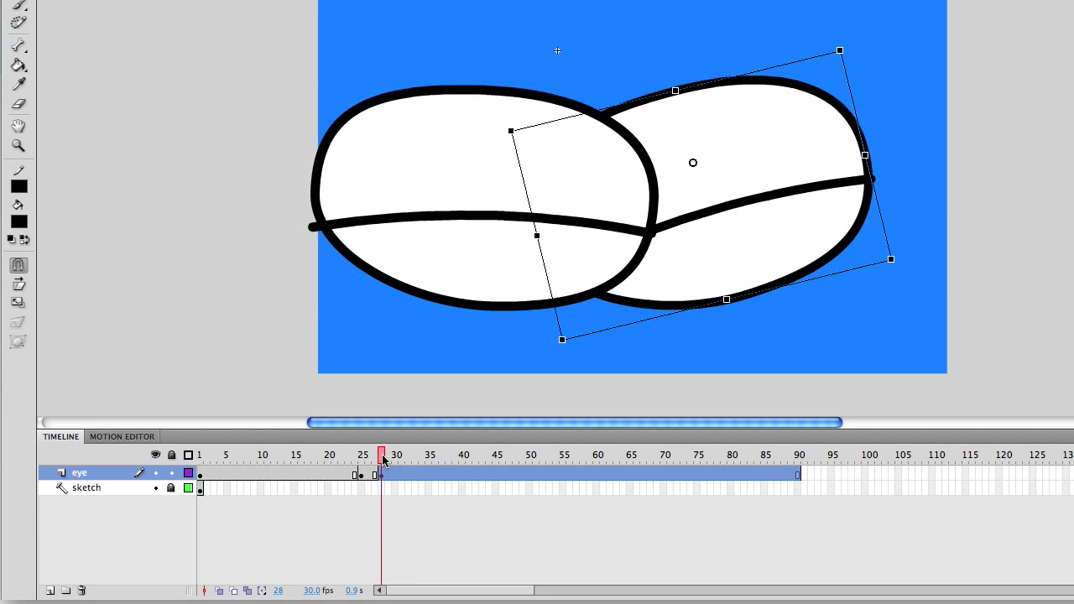
Copy the half-closed keyframe at frame 25 of the eye layer to frame 34 and scrub through the blink.
left_click_drag(382, 459, 395, 480)
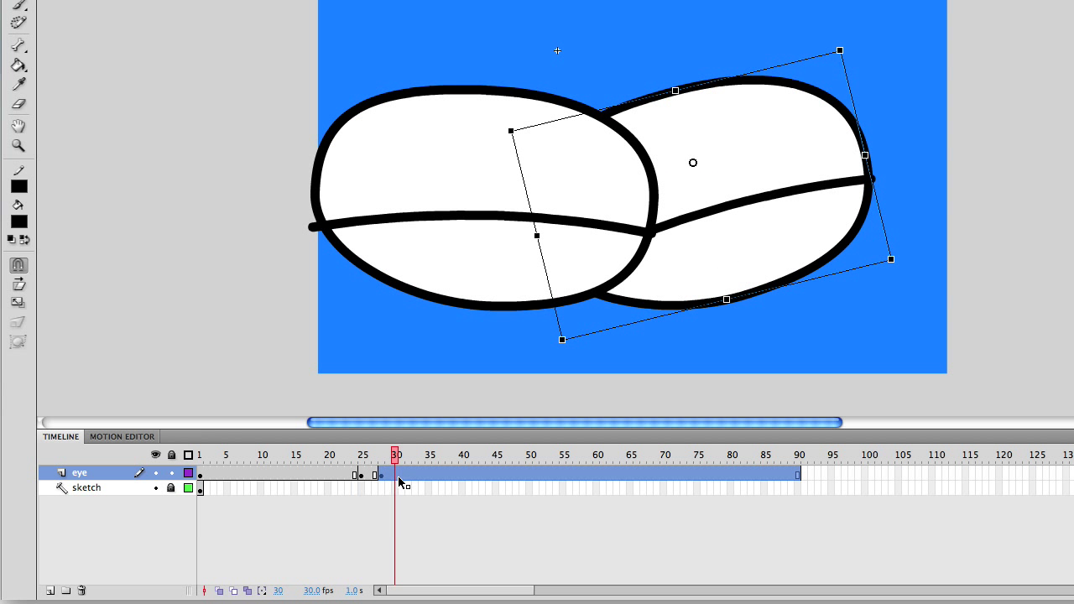
left_click(415, 524)
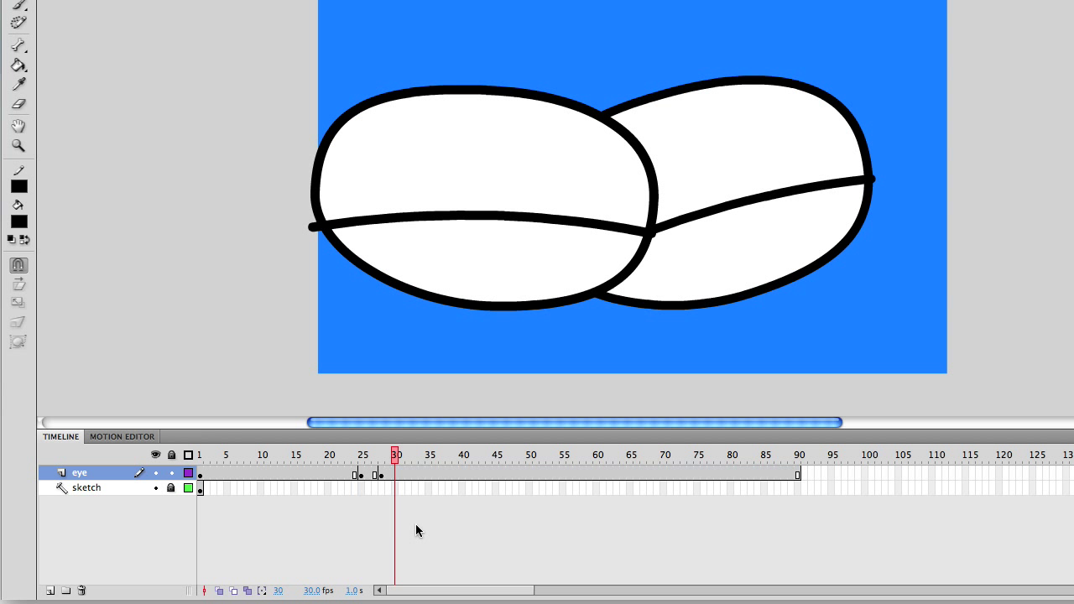
left_click(359, 476)
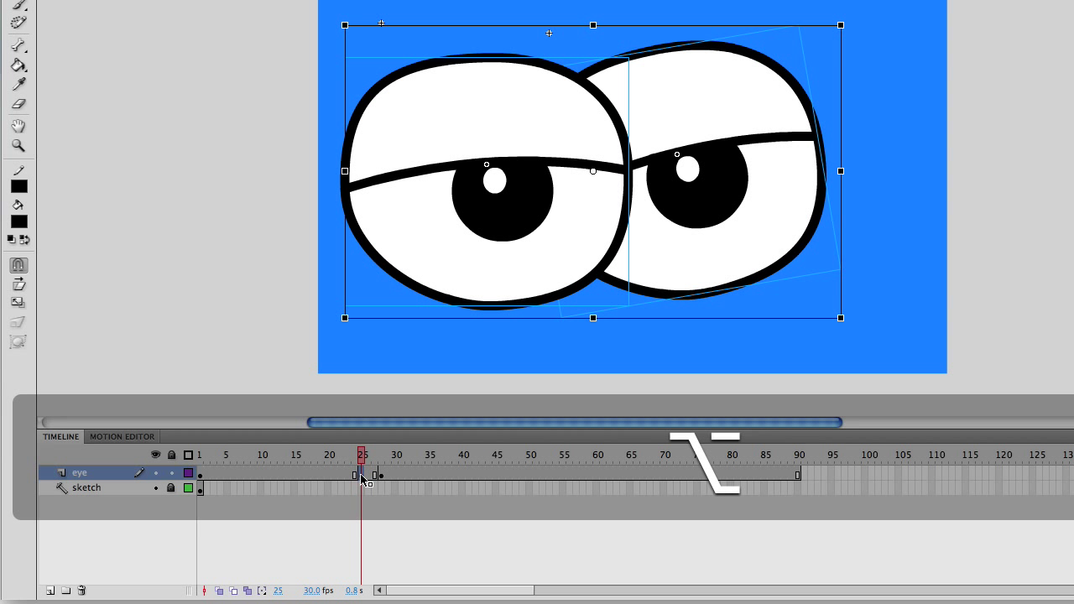
left_click_drag(360, 478, 422, 478)
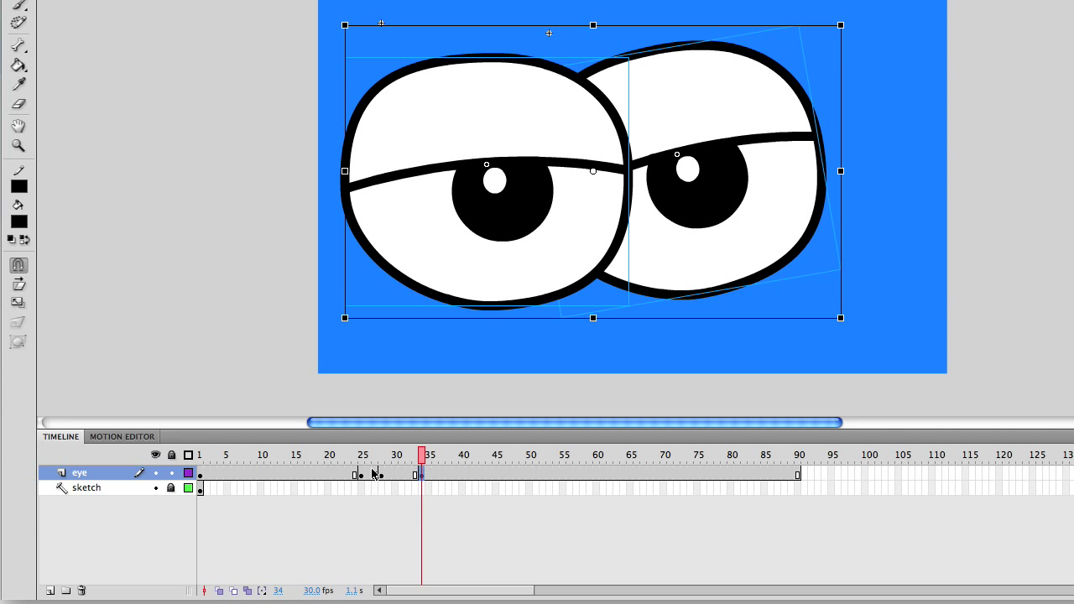
mouse_move(421, 455)
left_mouse_down()
mouse_move(355, 454)
mouse_move(419, 468)
left_mouse_up()
Copy the open-eye keyframe at frame 1 of the eye layer to frame 37, three frames after the frame 34 keyframe.
left_click(202, 478)
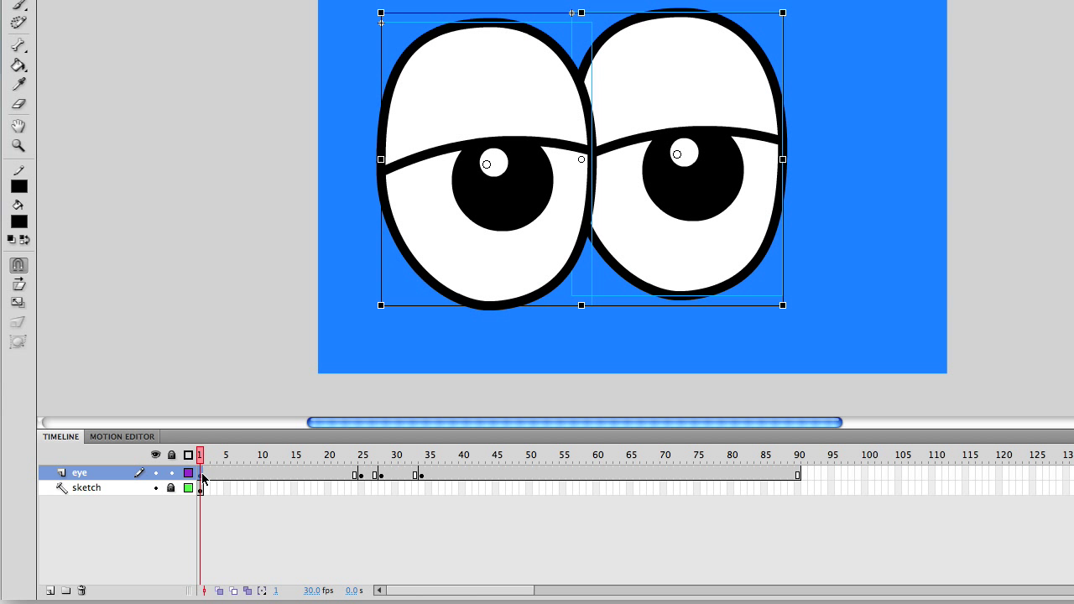
key("alt")
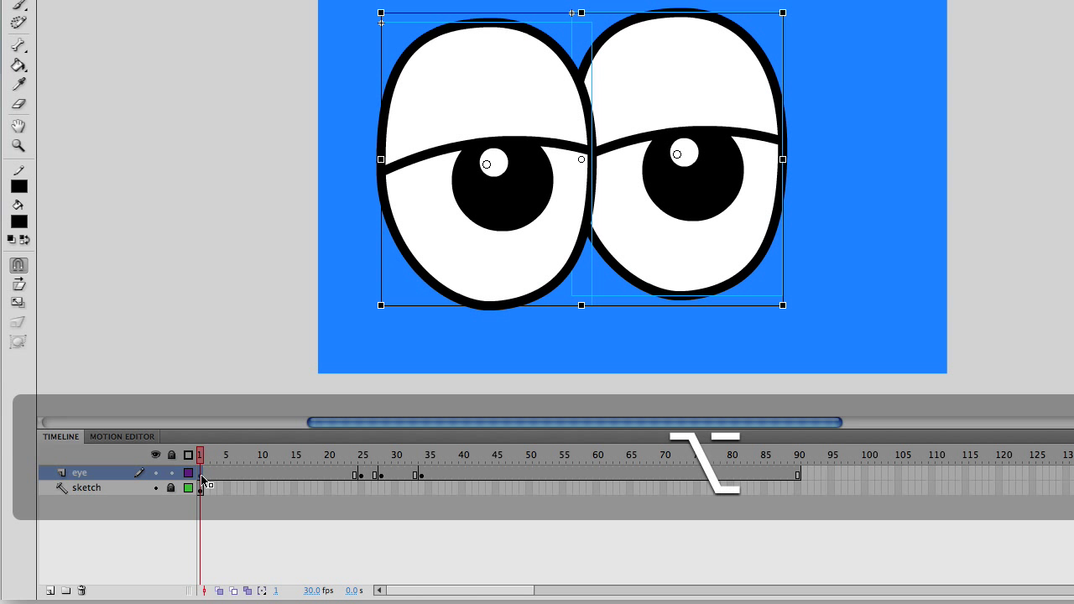
left_click_drag(202, 478, 441, 478)
left_click(445, 477)
Scrub back through the blink, then test the movie to review its playback and close the preview.
left_click_drag(441, 459, 381, 468)
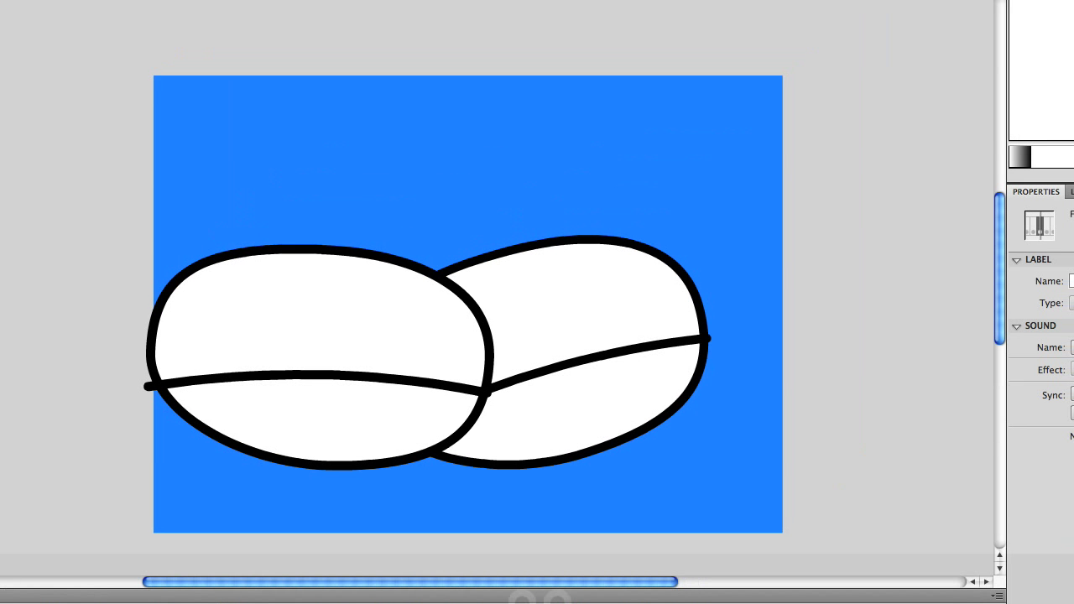
key("super+Return")
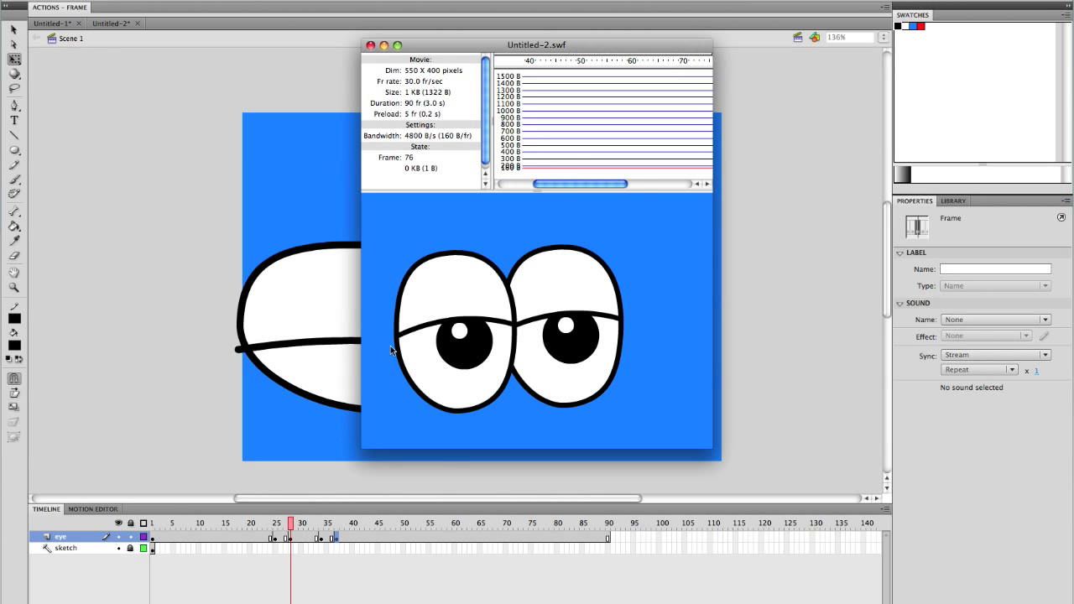
left_click(370, 45)
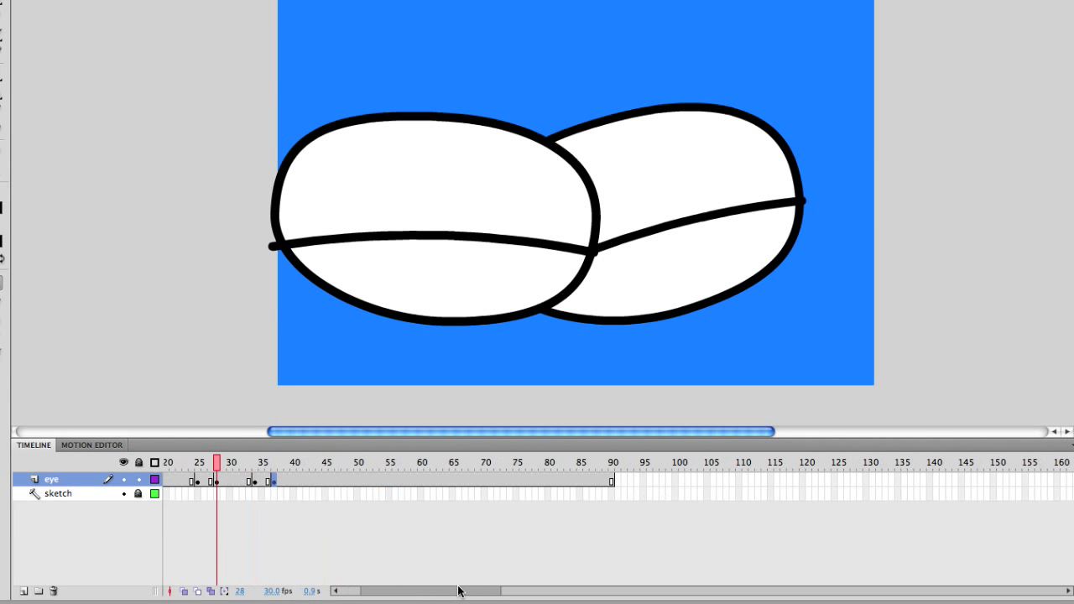
Extend the eye layer's frames to frame 301 so the animation runs for 10 seconds.
left_click_drag(459, 591, 614, 592)
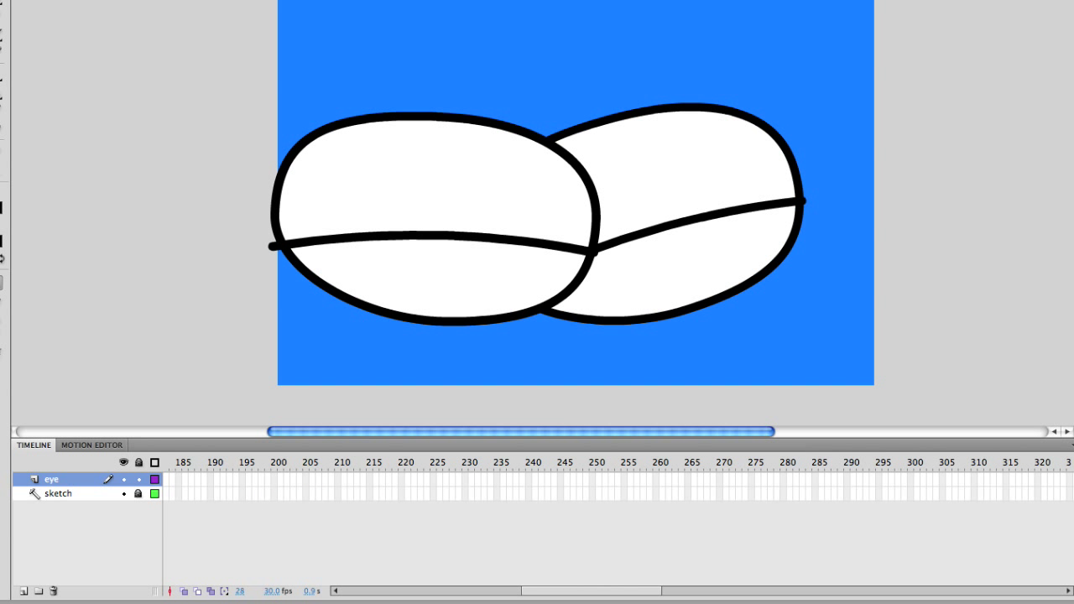
left_click(914, 472)
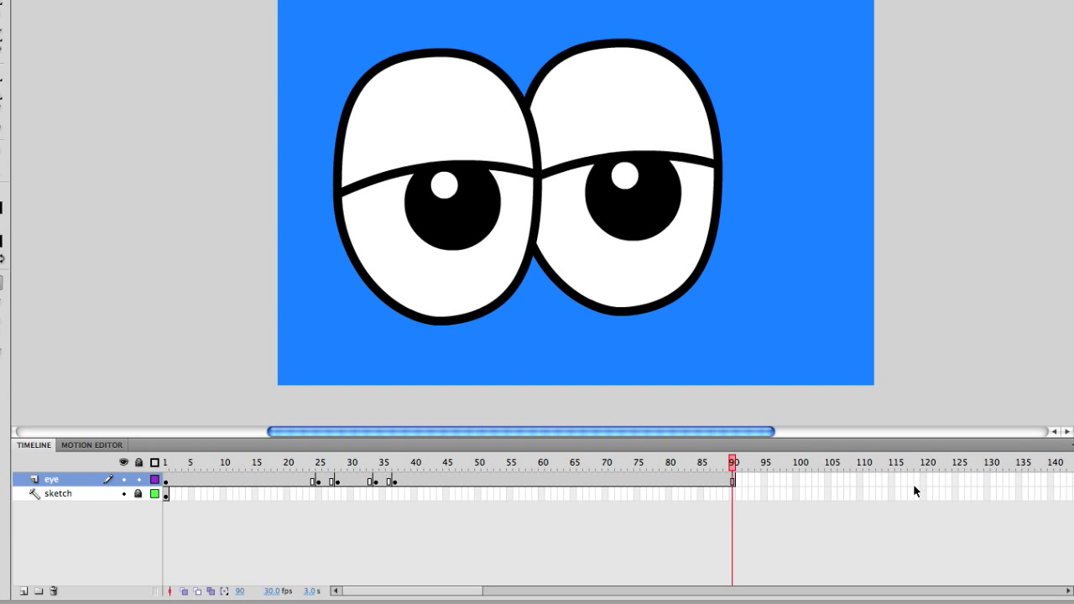
left_click(647, 590)
left_click(646, 591)
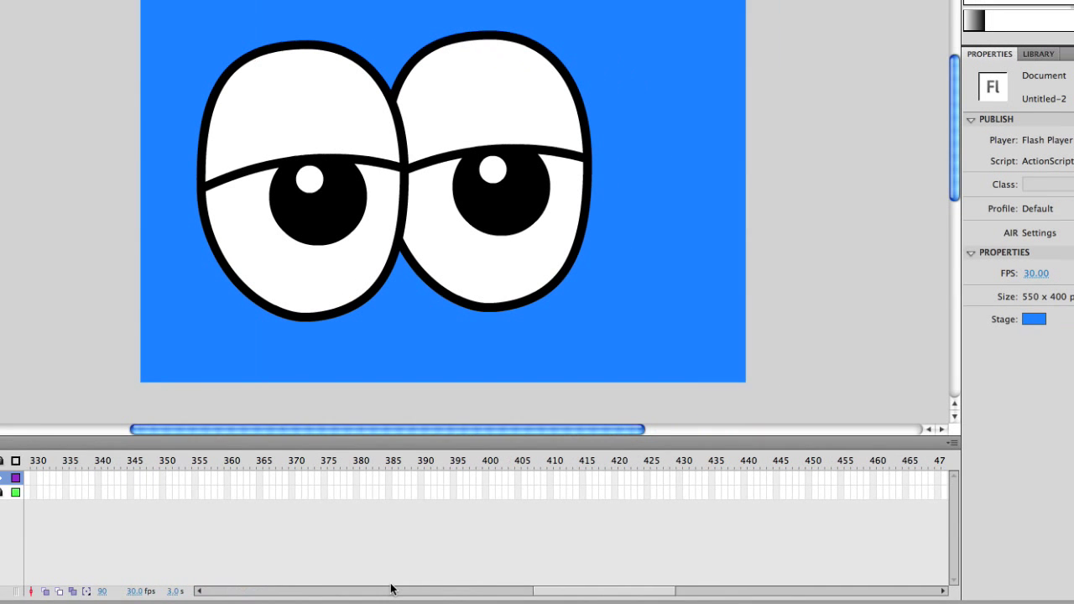
left_click(527, 591)
left_click(371, 592)
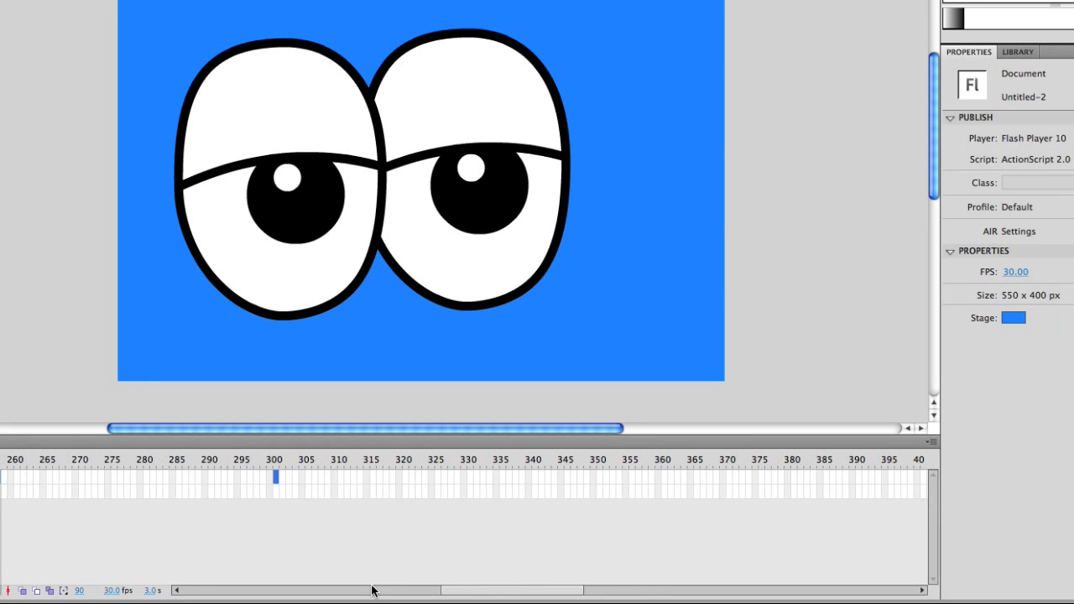
key("F5")
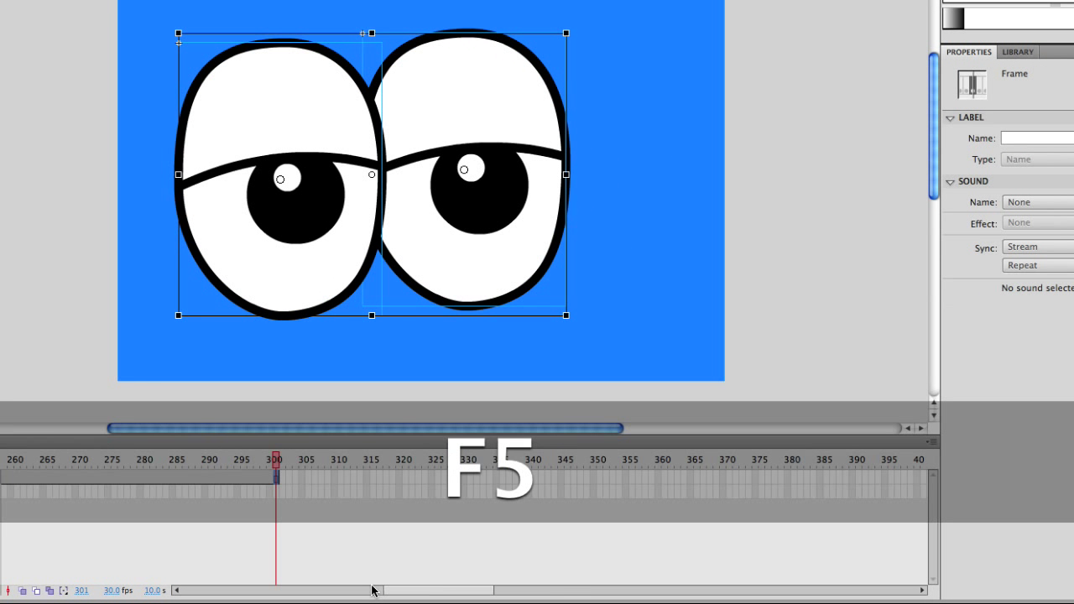
Set the timeline's frame display size to Small and return to the beginning of the timeline.
left_click(365, 592)
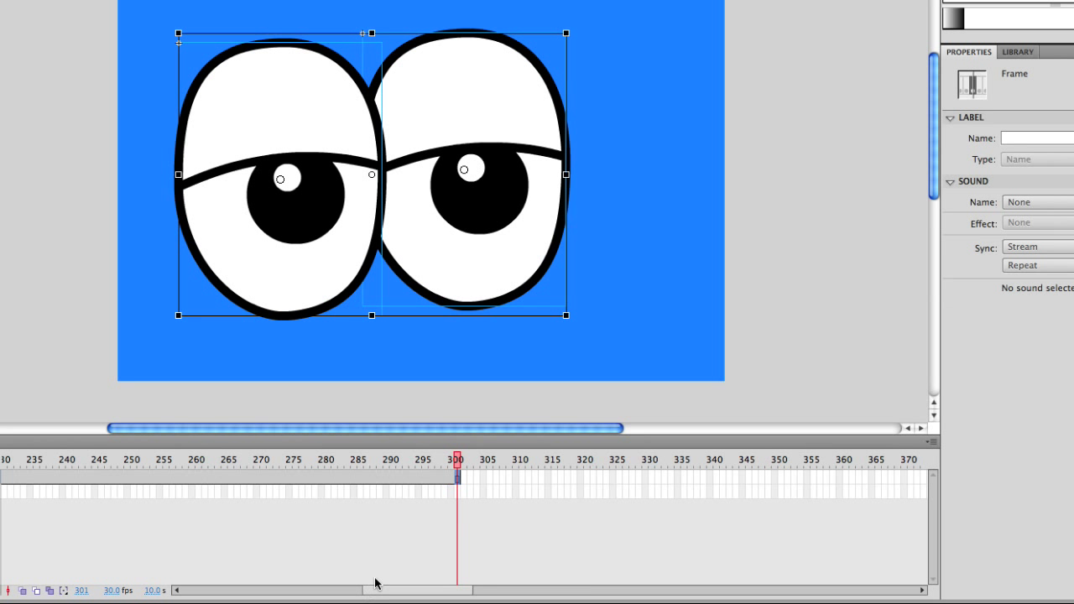
left_click(930, 443)
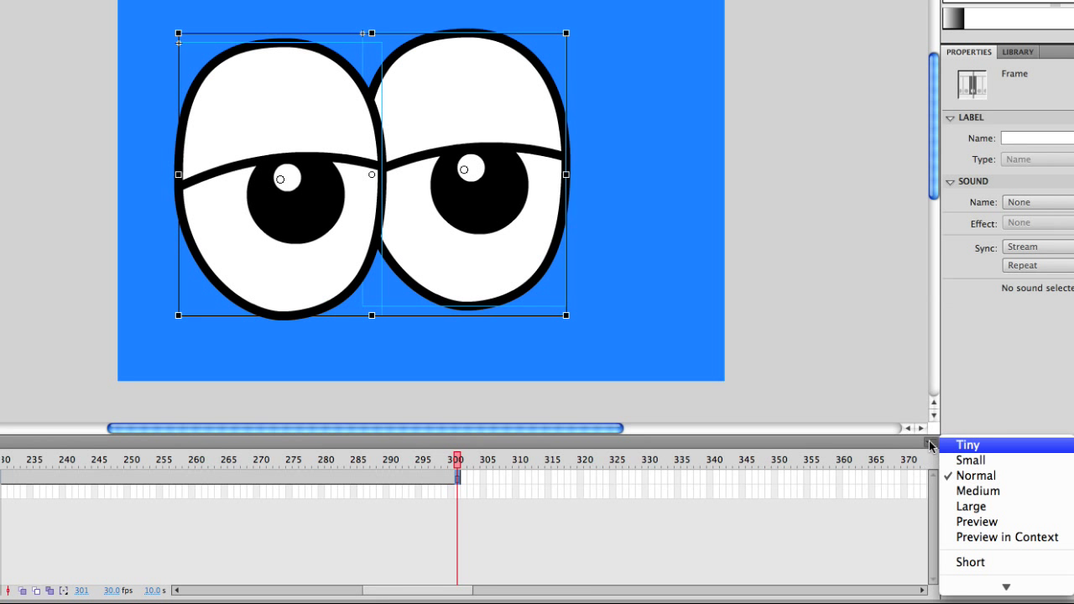
left_click(960, 461)
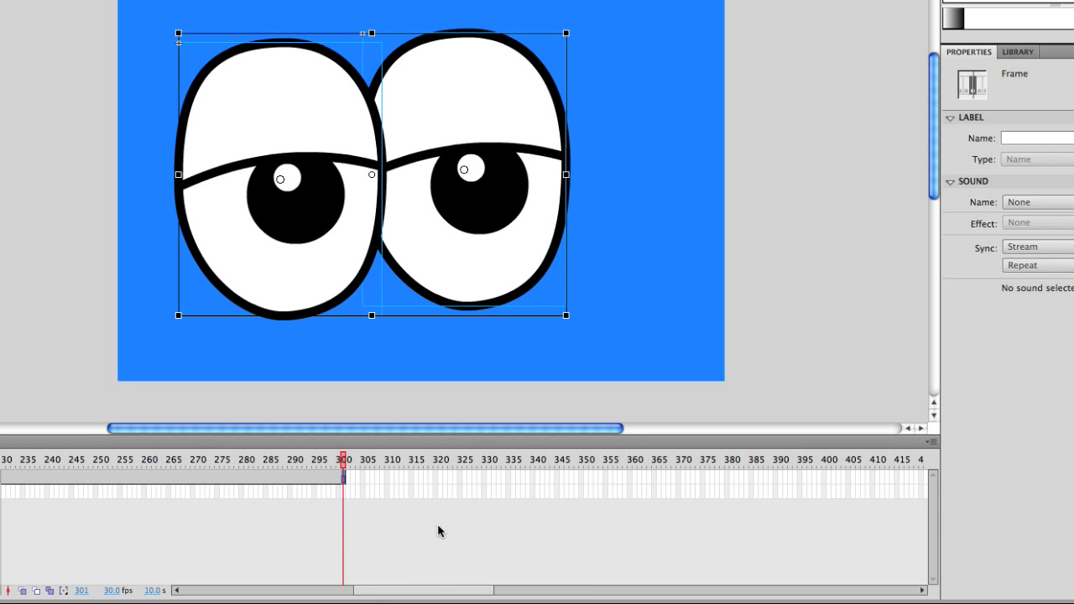
left_click_drag(376, 590, 176, 585)
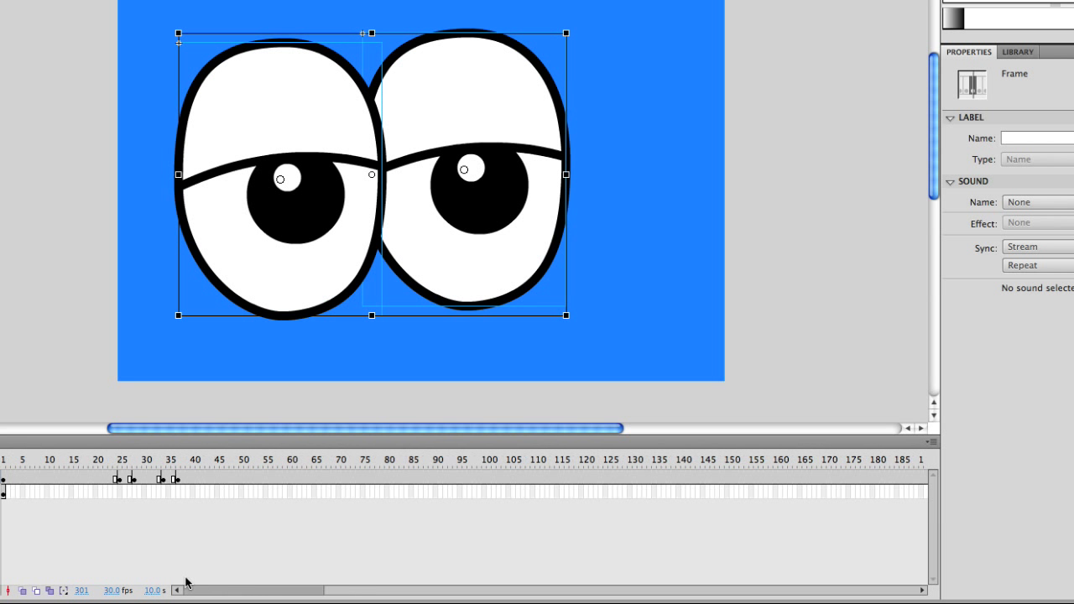
Copy the whole blink sequence, from frame 25 to frame 38 of the eye layer, so that the copy starts at frame 135.
left_click(120, 484)
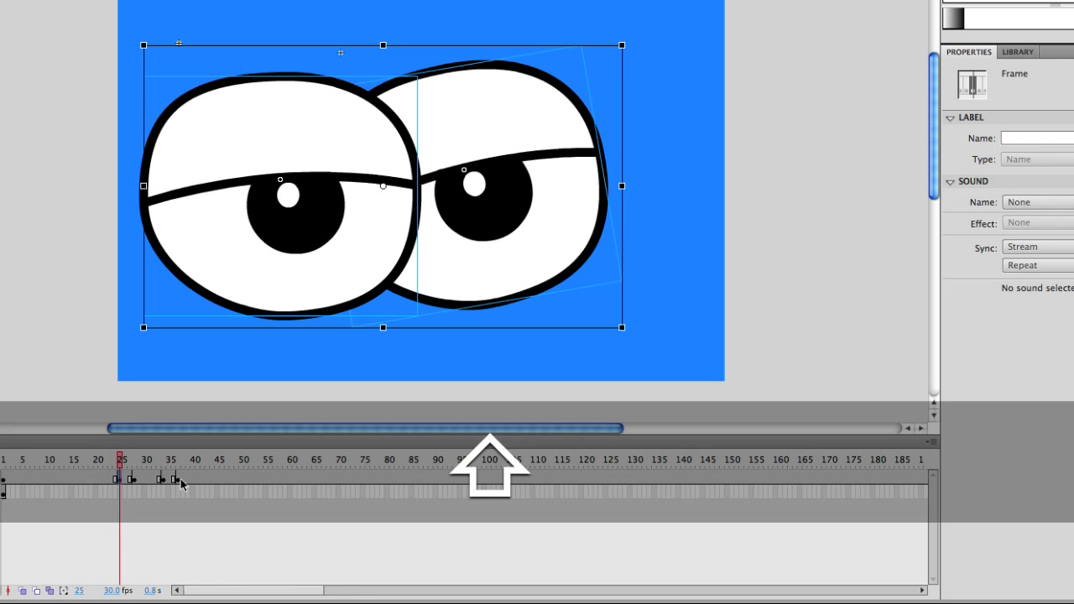
left_click_drag(182, 484, 122, 479)
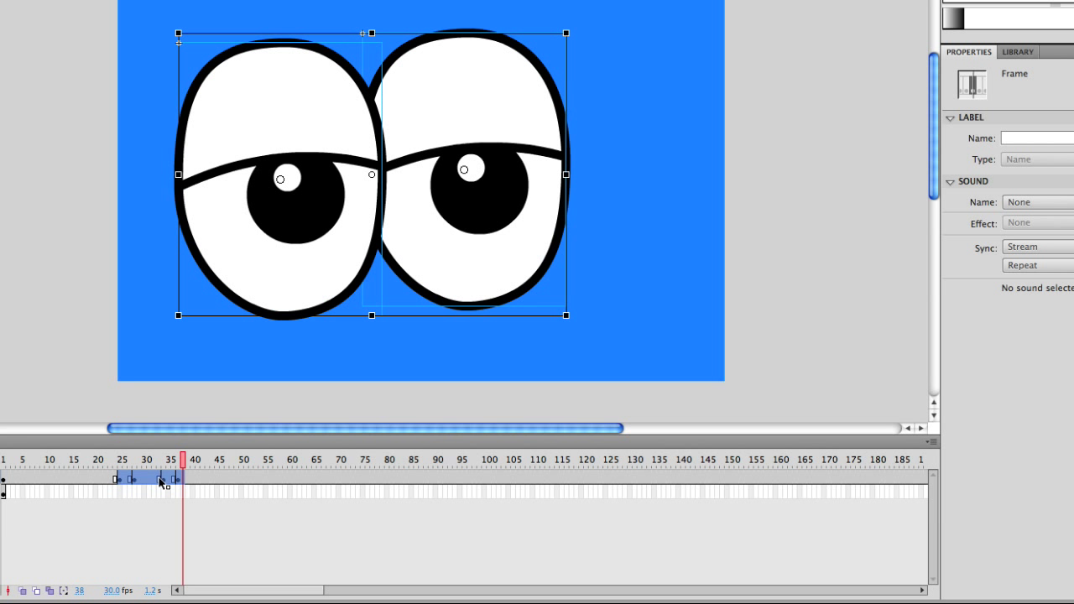
key("alt")
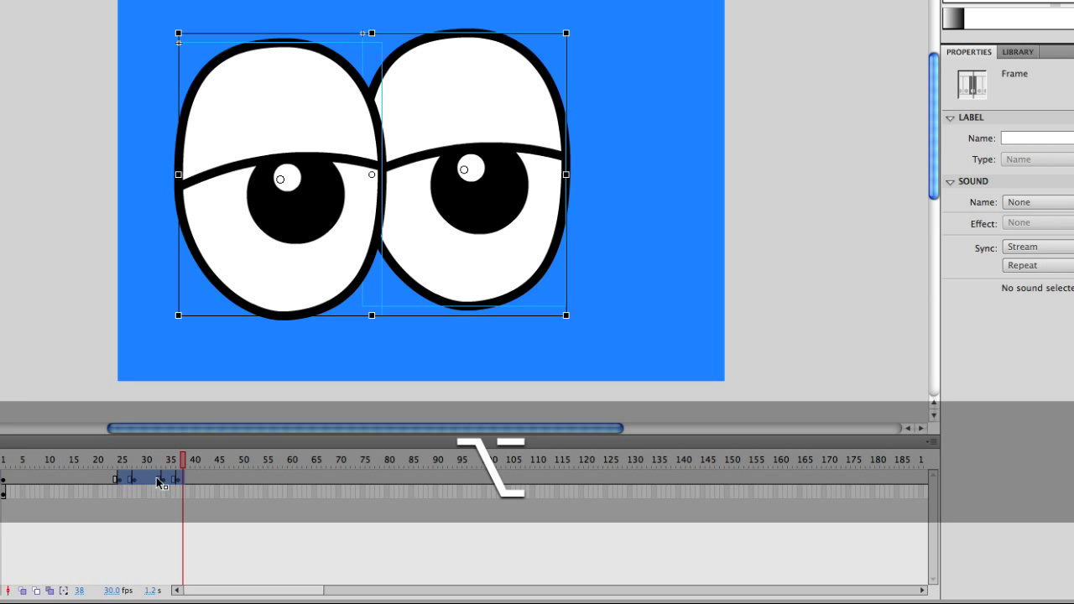
left_click_drag(154, 477, 688, 475)
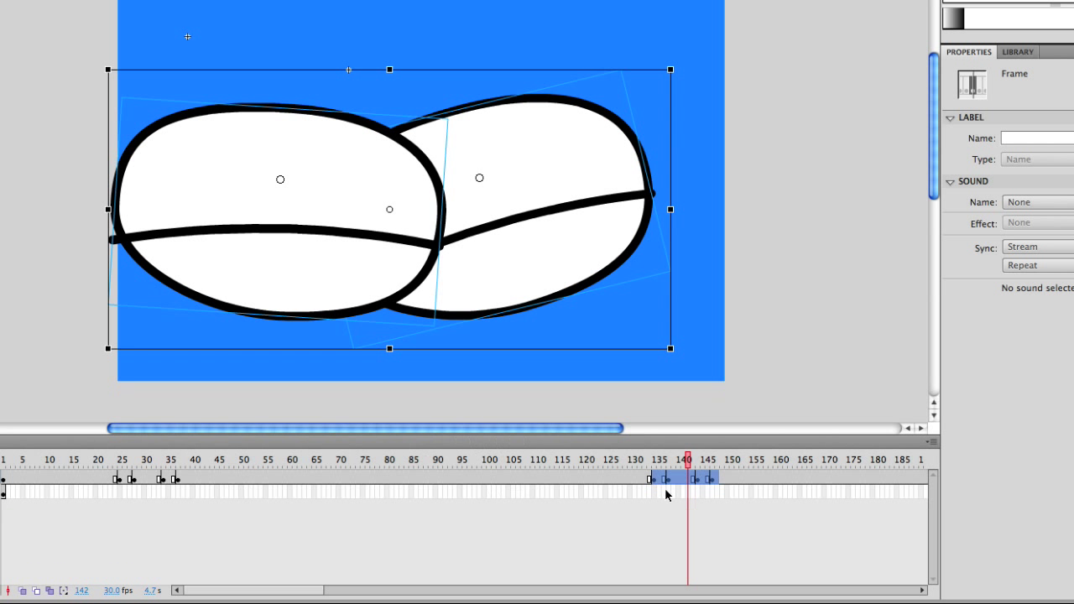
left_click(670, 514)
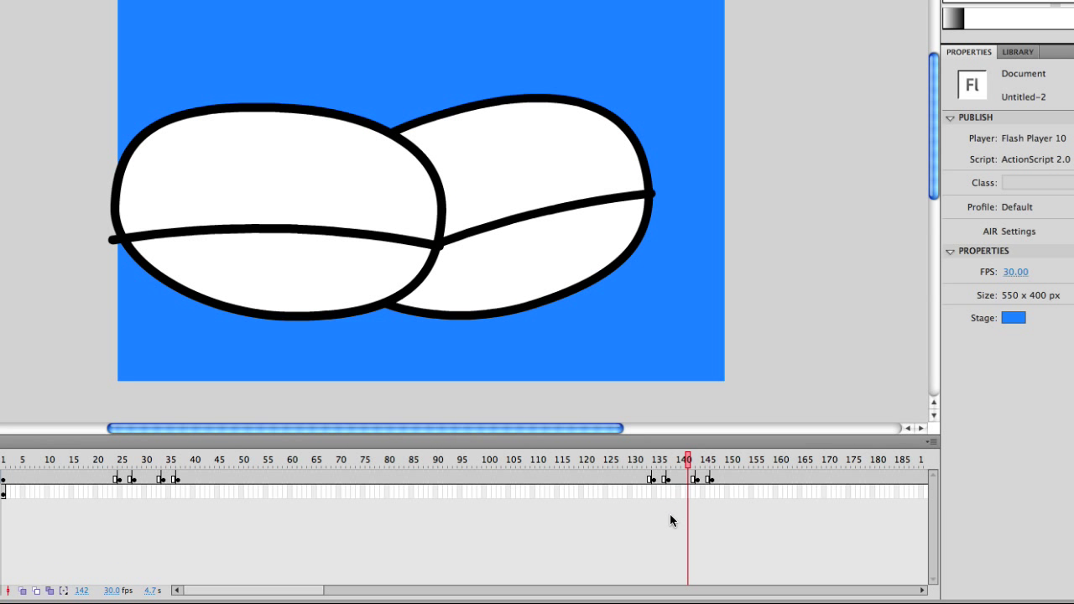
Move the second blink's keyframes at frames 144 and 147 a few frames earlier to shorten the closed pose, and test the movie.
left_click(701, 480)
left_click(678, 470)
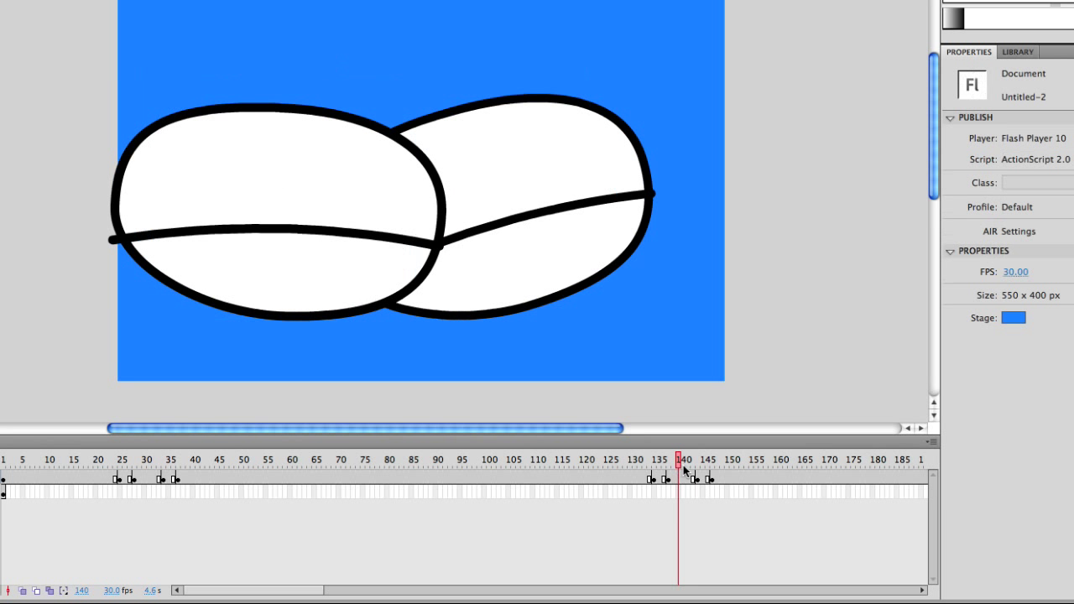
left_click(697, 480)
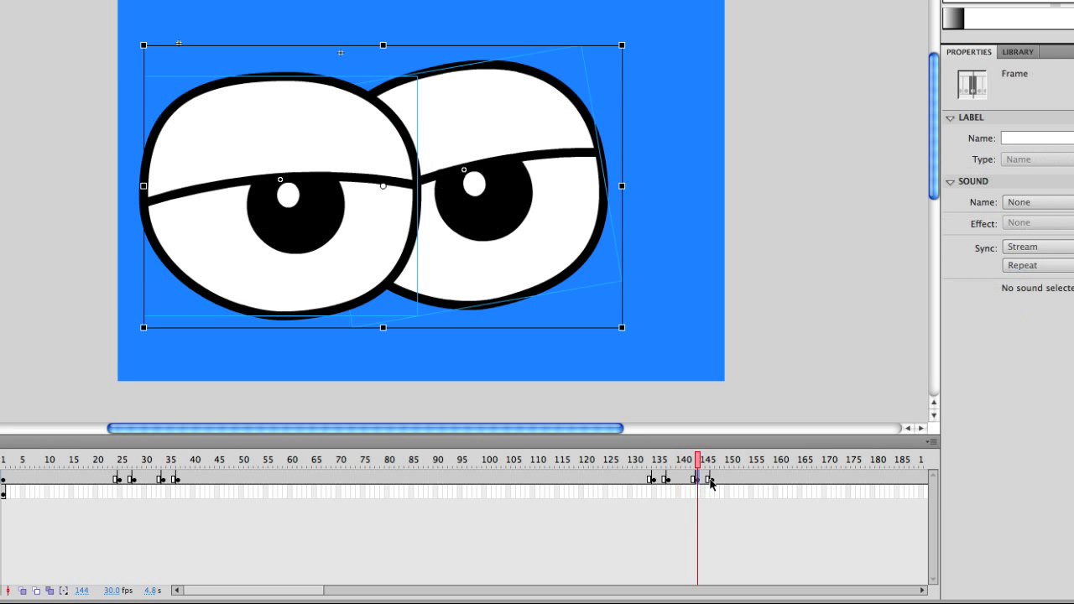
left_click(712, 481)
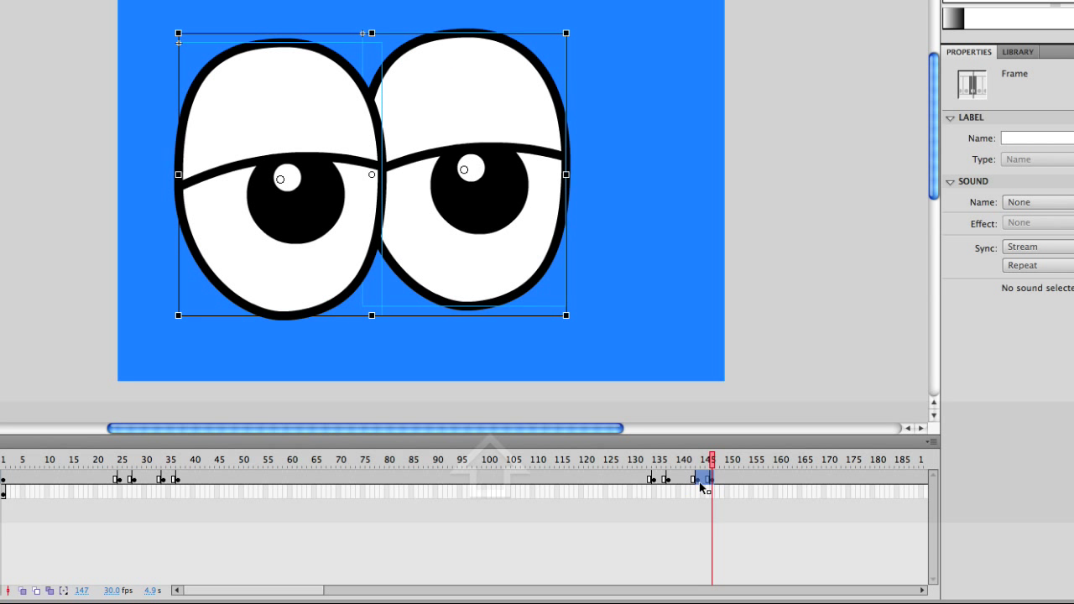
mouse_move(701, 484)
left_mouse_down()
mouse_move(662, 466)
mouse_move(698, 468)
mouse_move(652, 468)
mouse_move(703, 465)
left_mouse_up()
left_click(696, 479)
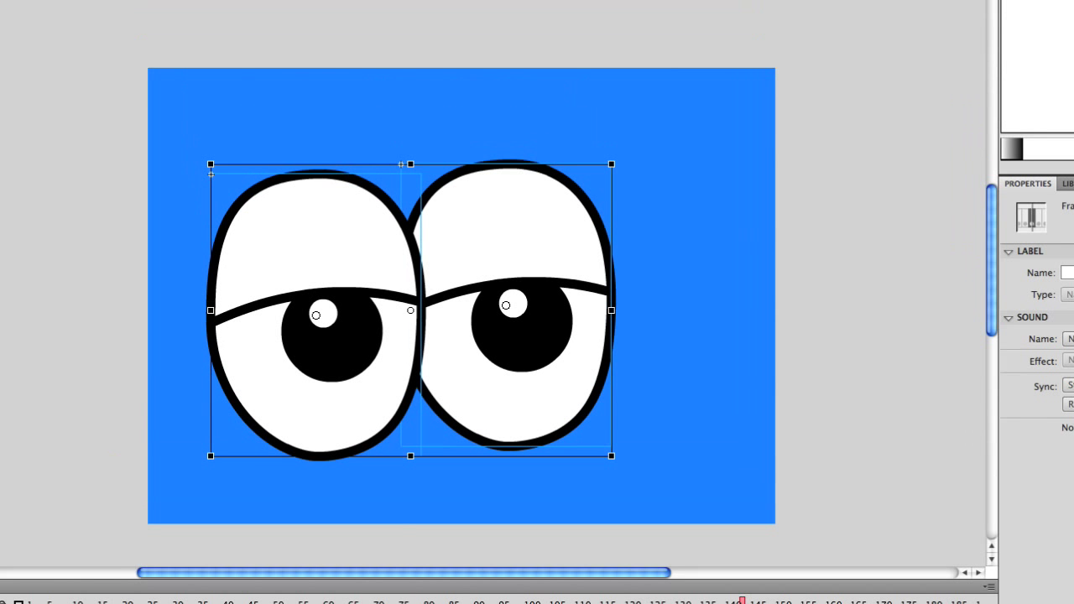
key("ctrl+Return")
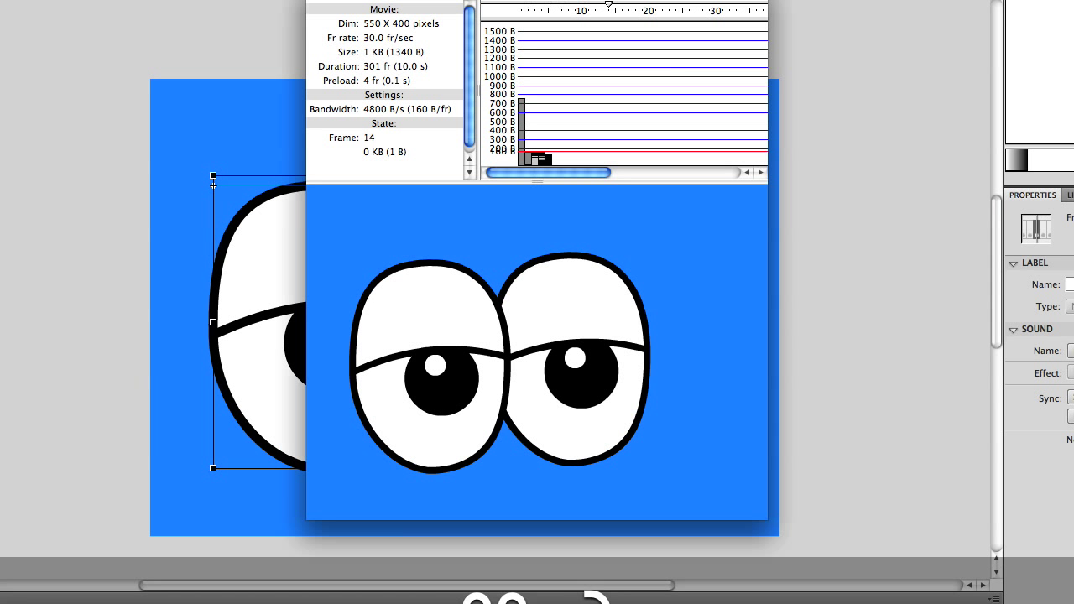